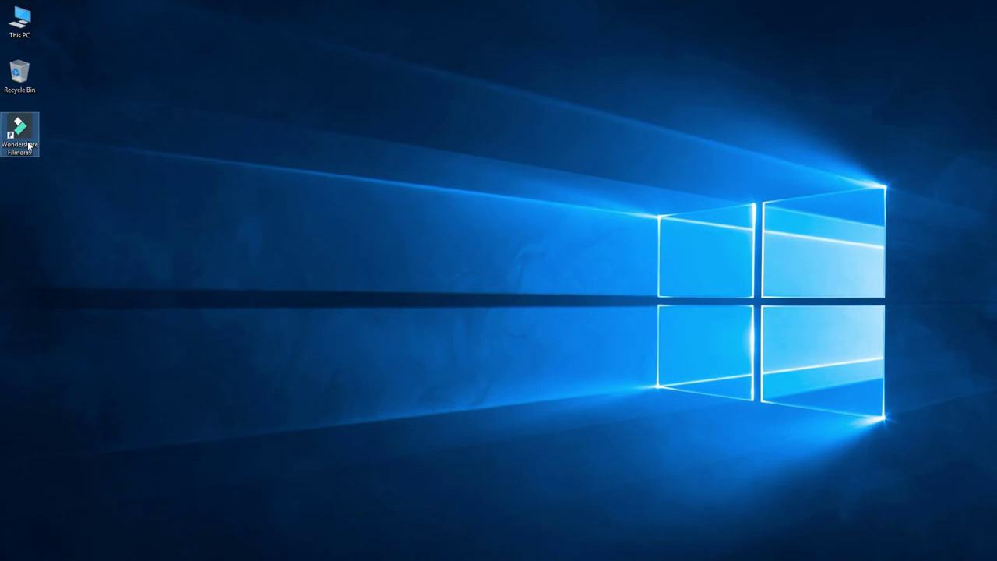
# Step: Open Wondershare Filmora9 and start a new project with the 16:9 (Widescreen) aspect ratio
pyautogui.doubleClick(29, 145)
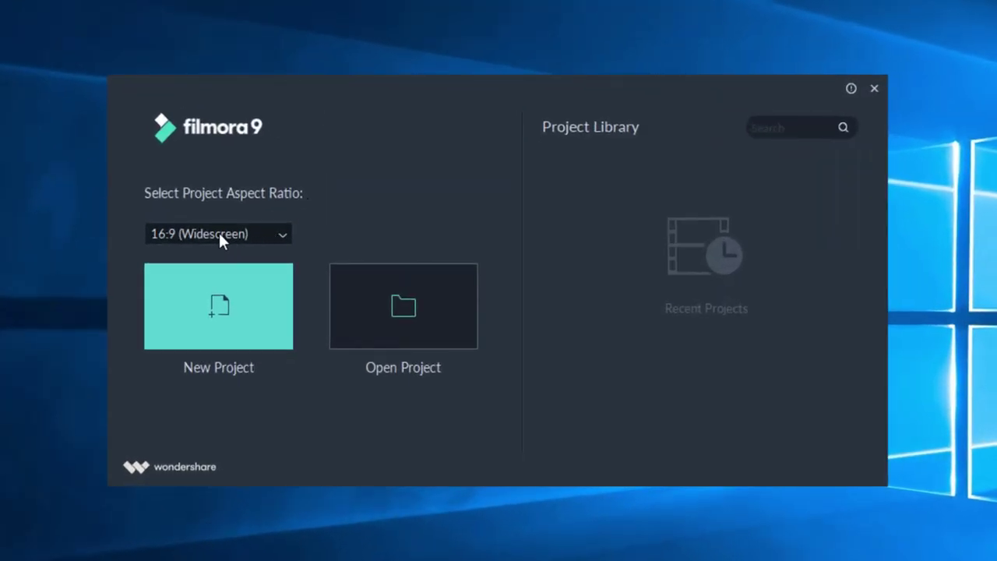
pyautogui.click(226, 334)
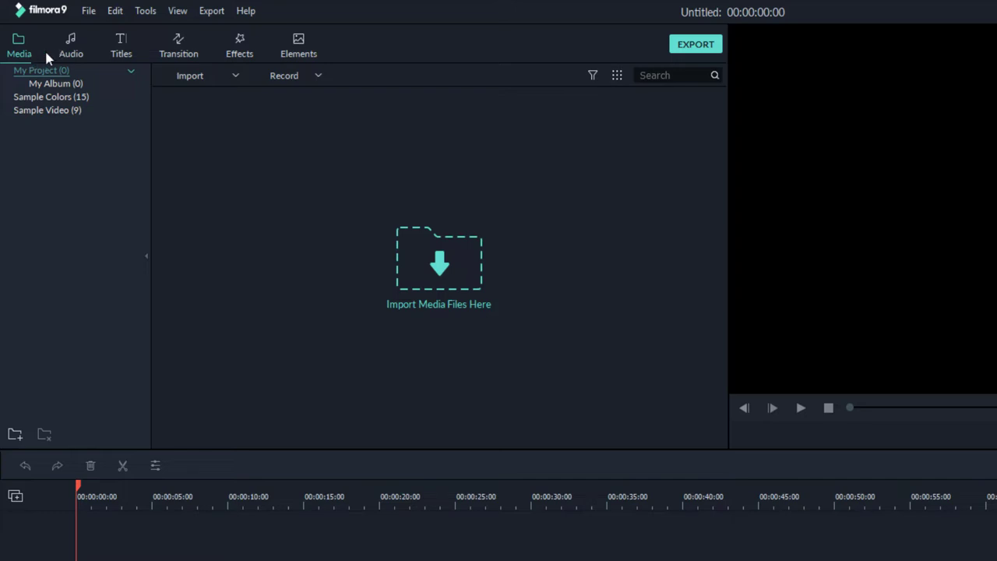
# Step: Place the Credit 4 title at the start of video track 2 and extend it to about 4 seconds
pyautogui.click(123, 52)
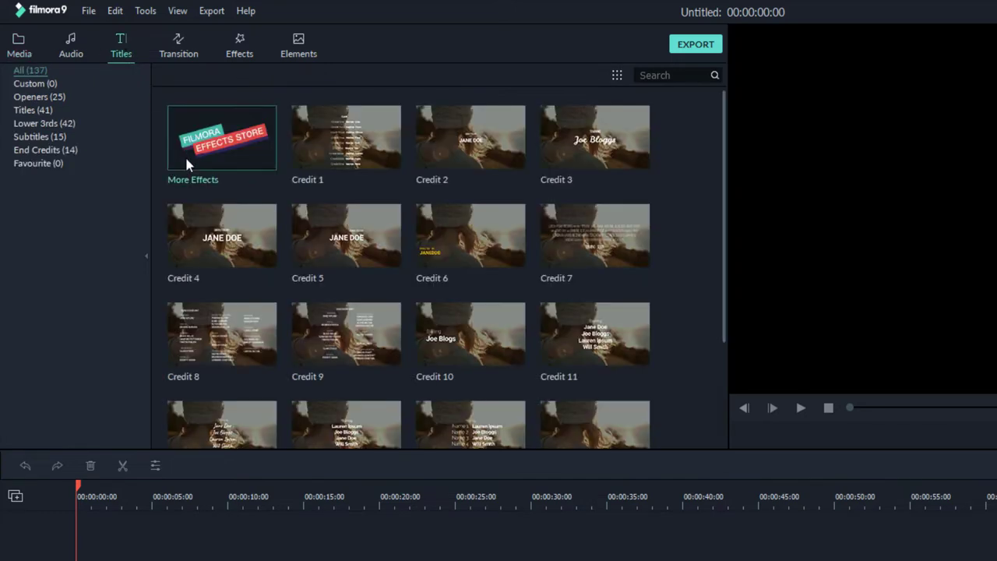
pyautogui.moveTo(248, 234)
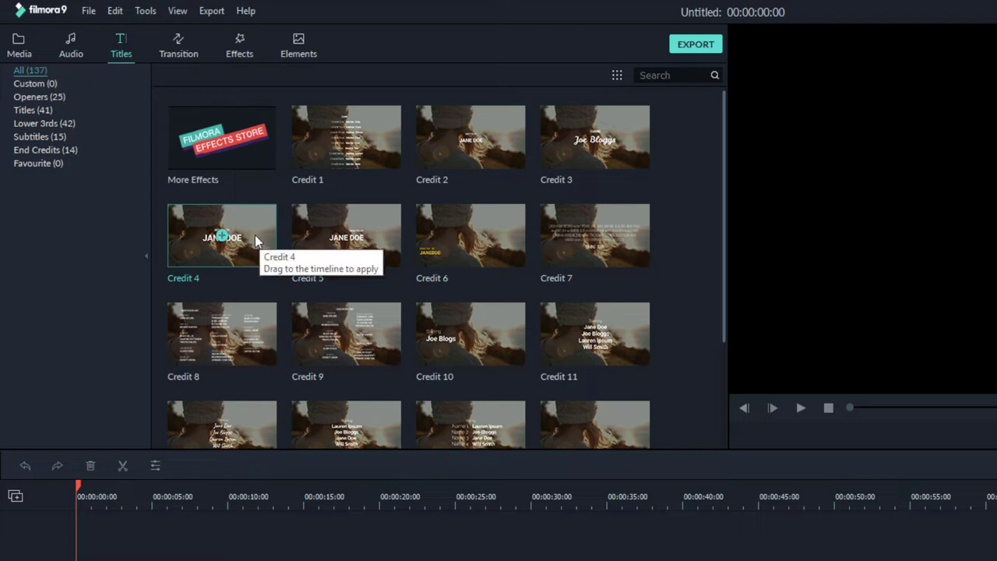
pyautogui.moveTo(254, 235); pyautogui.dragTo(146, 535)
pyautogui.moveTo(146, 439); pyautogui.dragTo(76, 453)
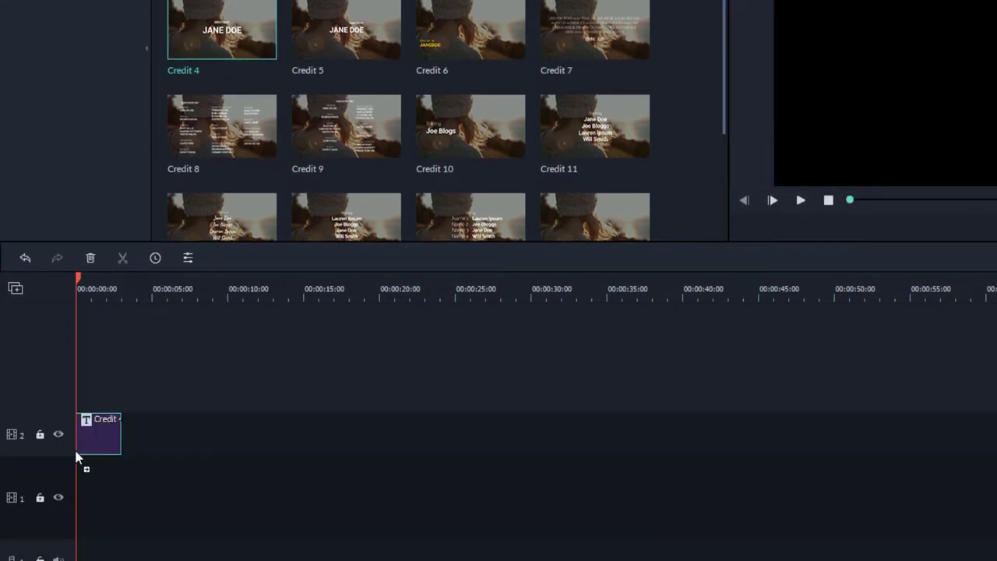
pyautogui.moveTo(121, 430); pyautogui.dragTo(138, 433)
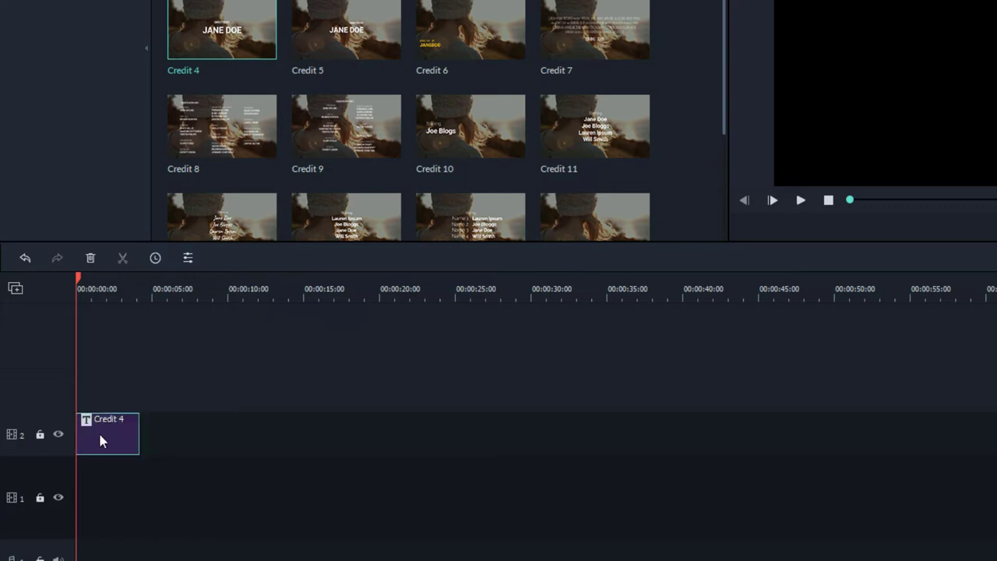
# Step: Replace all of the Credit 4 title's placeholder text with the creator's short name in capitals
pyautogui.doubleClick(100, 441)
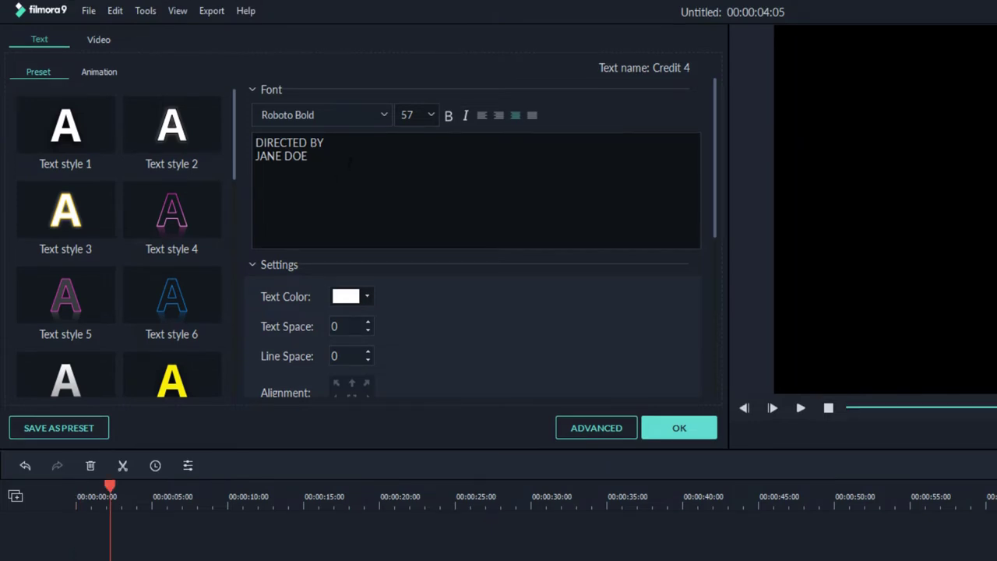
pyautogui.moveTo(345, 162); pyautogui.dragTo(255, 142)
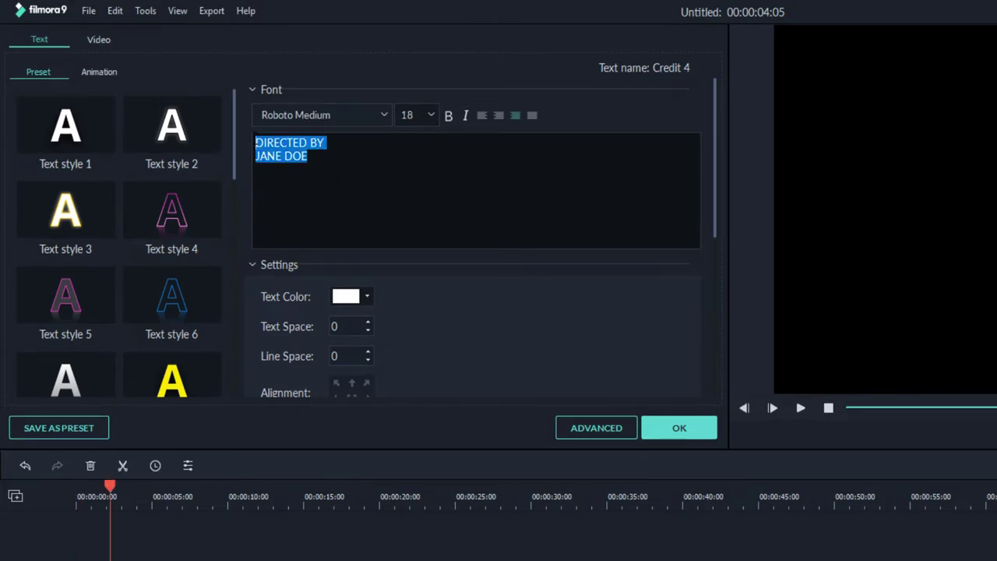
pyautogui.press('BackSpace')
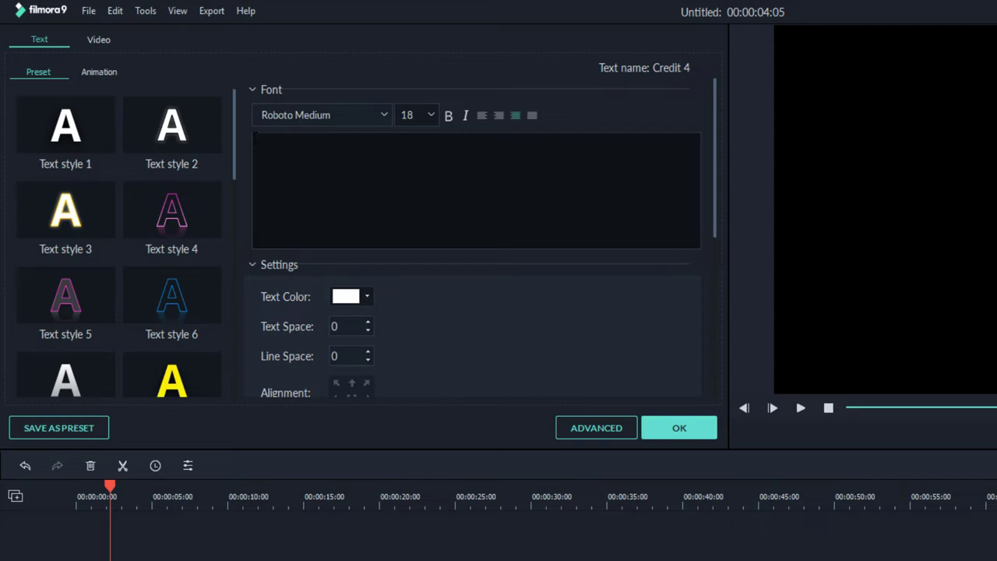
pyautogui.write('SAIF')
# Step: Set the title's font size to 150
pyautogui.click(430, 115)
pyautogui.moveTo(437, 137); pyautogui.dragTo(437, 183)
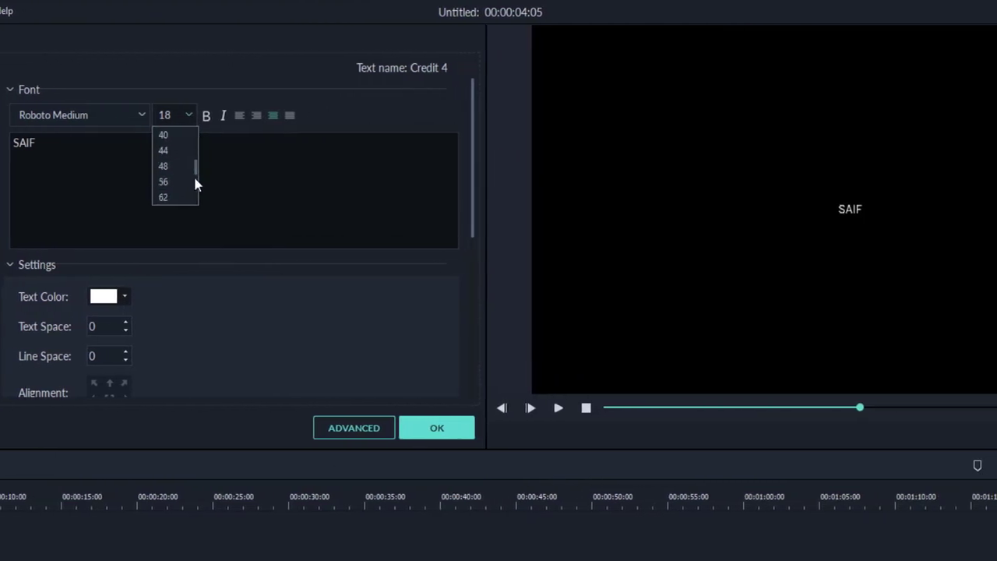
pyautogui.moveTo(195, 179); pyautogui.dragTo(194, 193)
pyautogui.click(166, 197)
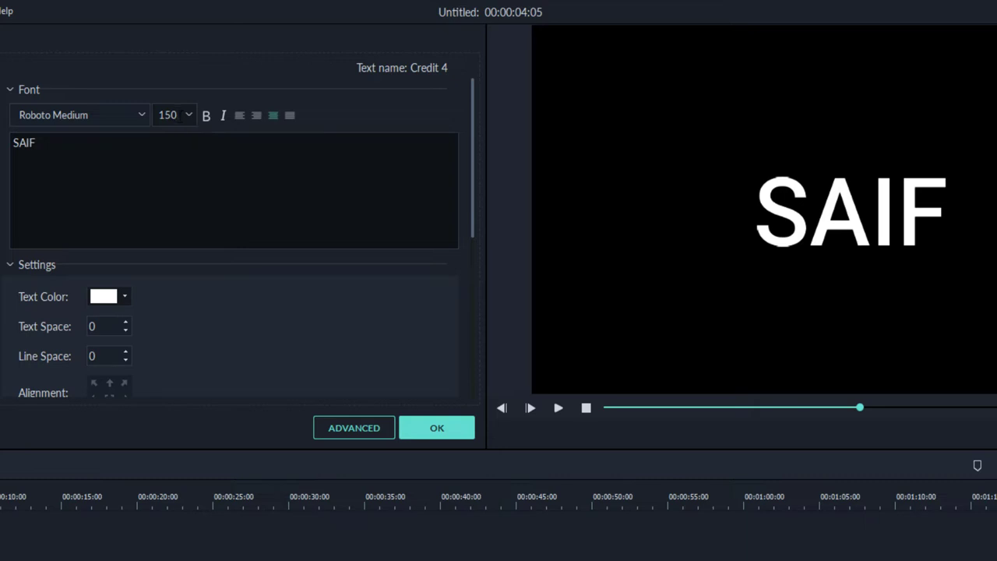
# Step: Set the title's font size to 300 and its font to Impact
pyautogui.moveTo(177, 115); pyautogui.dragTo(158, 115)
pyautogui.write('300')
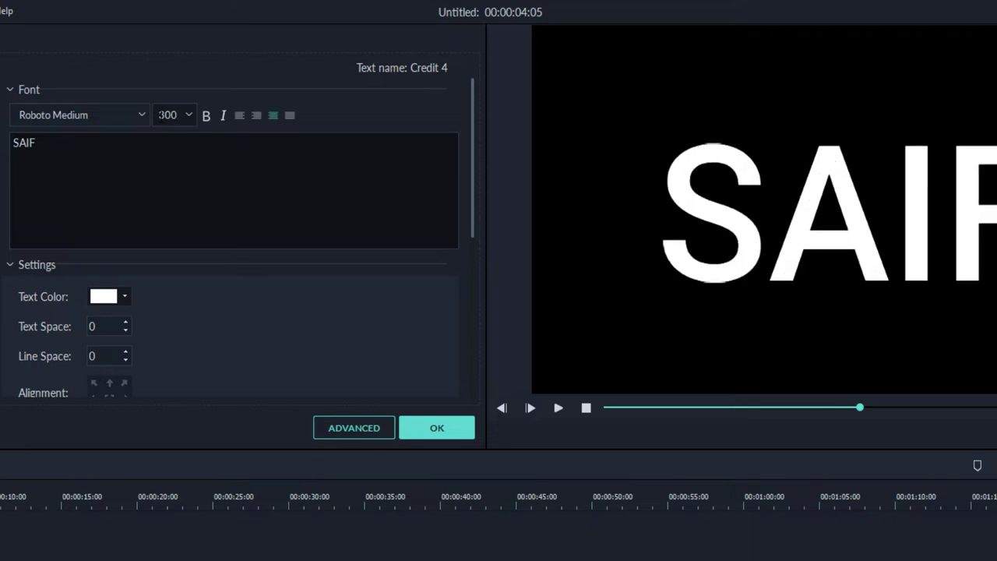
pyautogui.click(113, 115)
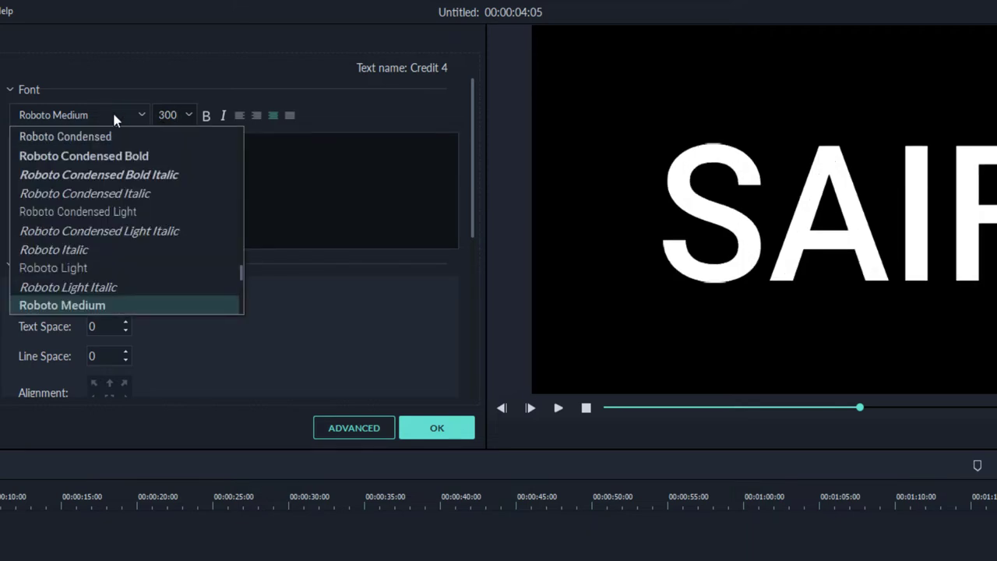
pyautogui.press('i')
pyautogui.click(70, 194)
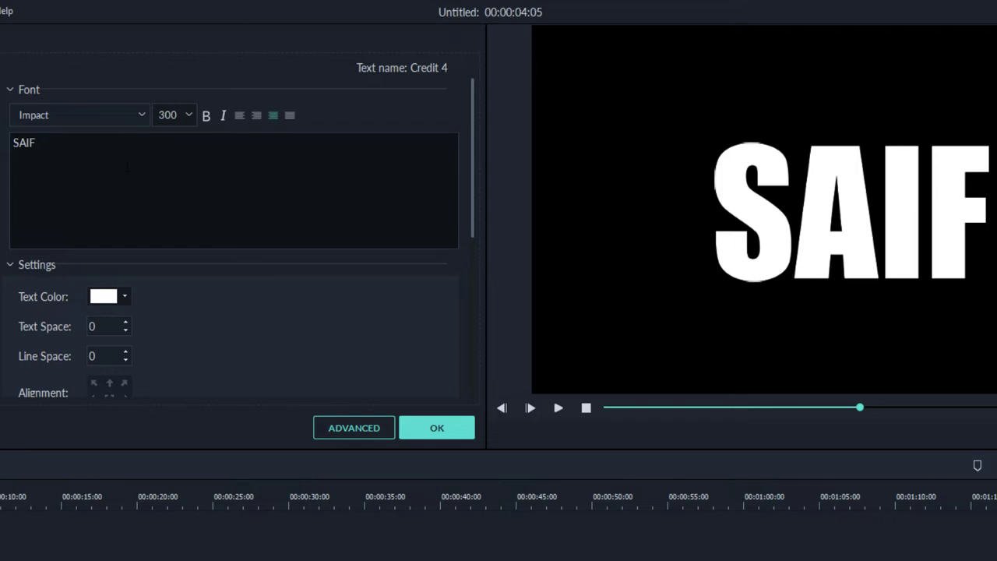
# Step: Apply the Doomo Design animation to the title in the advanced text editor and confirm the title edits
pyautogui.click(356, 428)
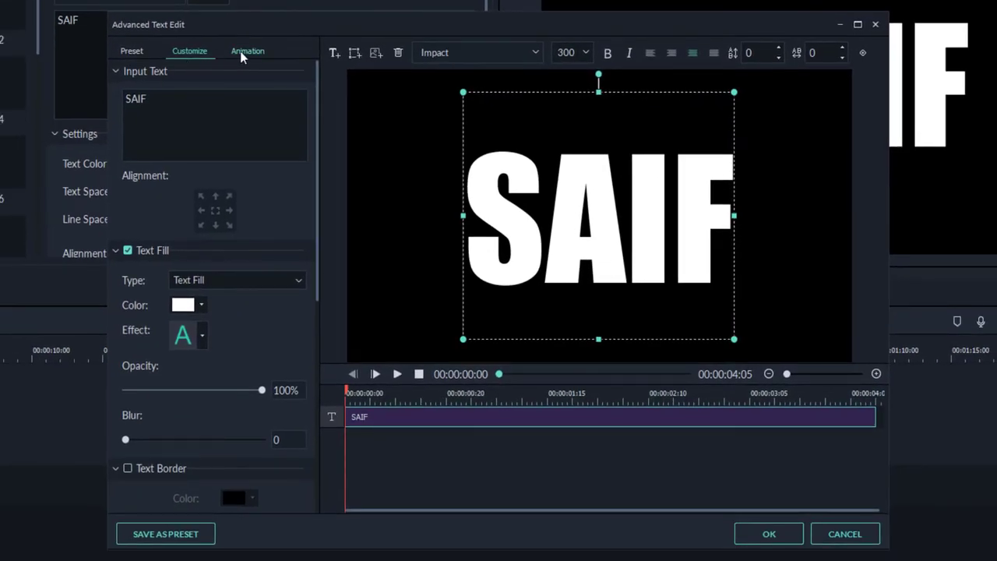
pyautogui.click(249, 52)
pyautogui.moveTo(190, 162)
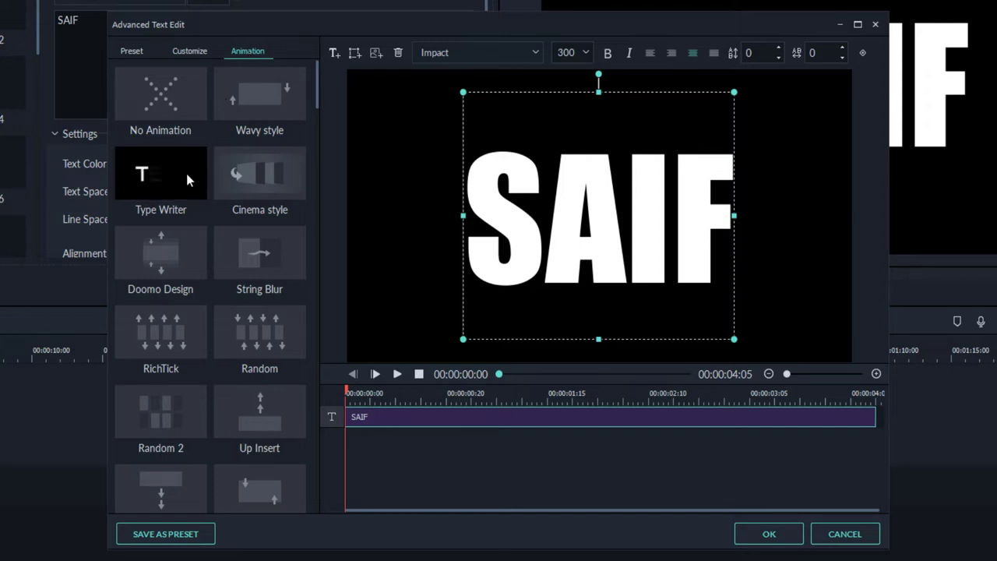
pyautogui.moveTo(237, 181)
pyautogui.moveTo(223, 234)
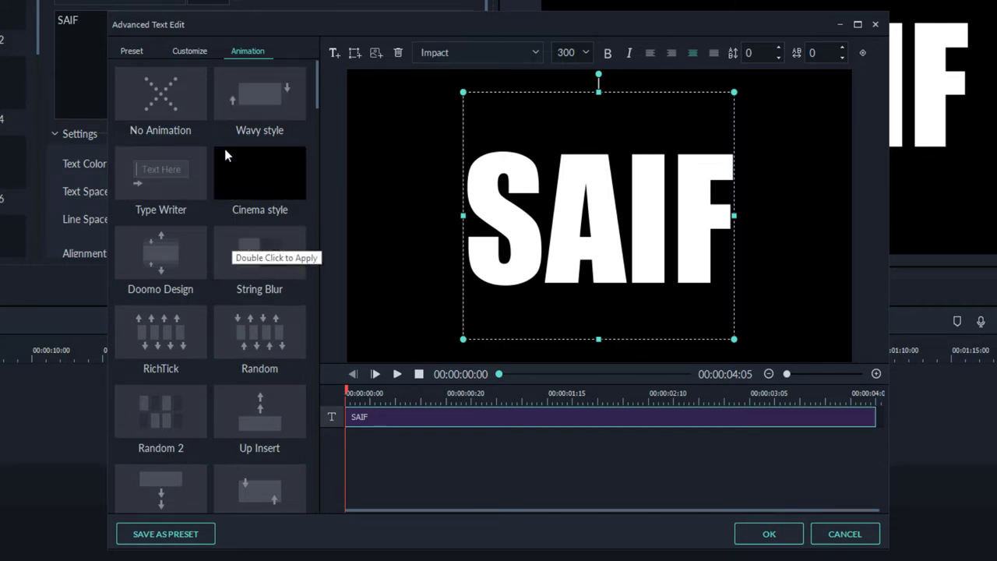
pyautogui.moveTo(187, 269)
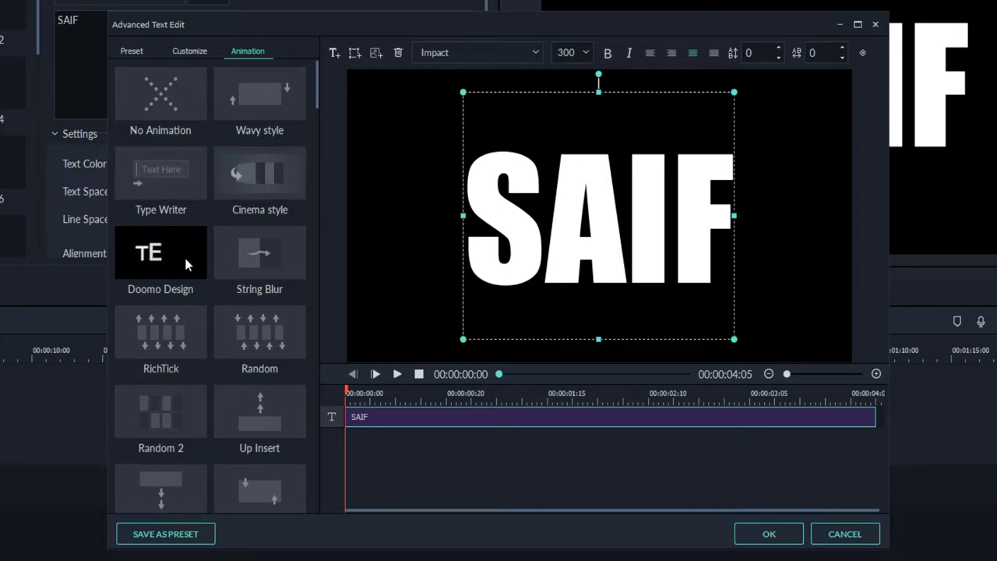
pyautogui.doubleClick(185, 261)
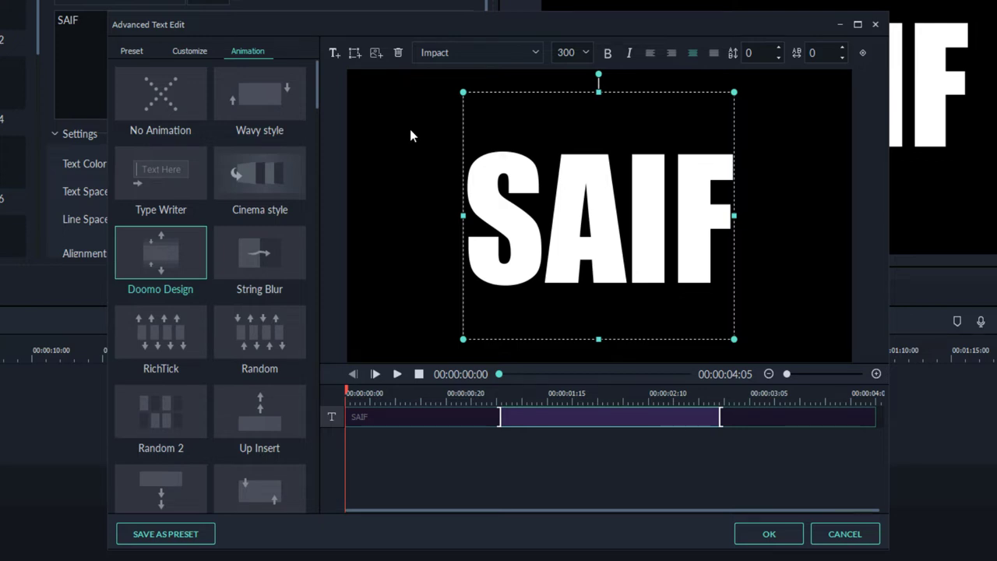
pyautogui.click(769, 533)
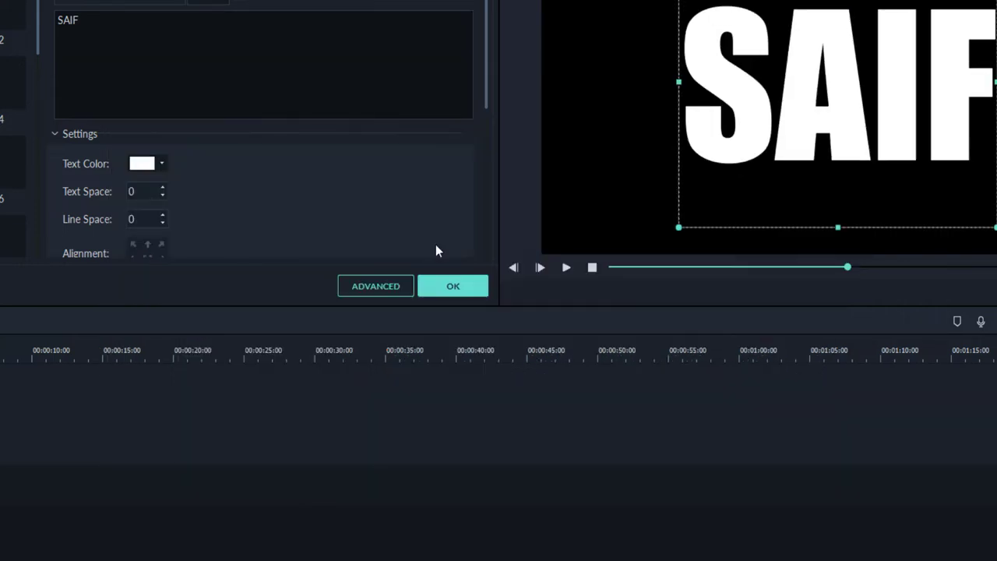
pyautogui.click(443, 286)
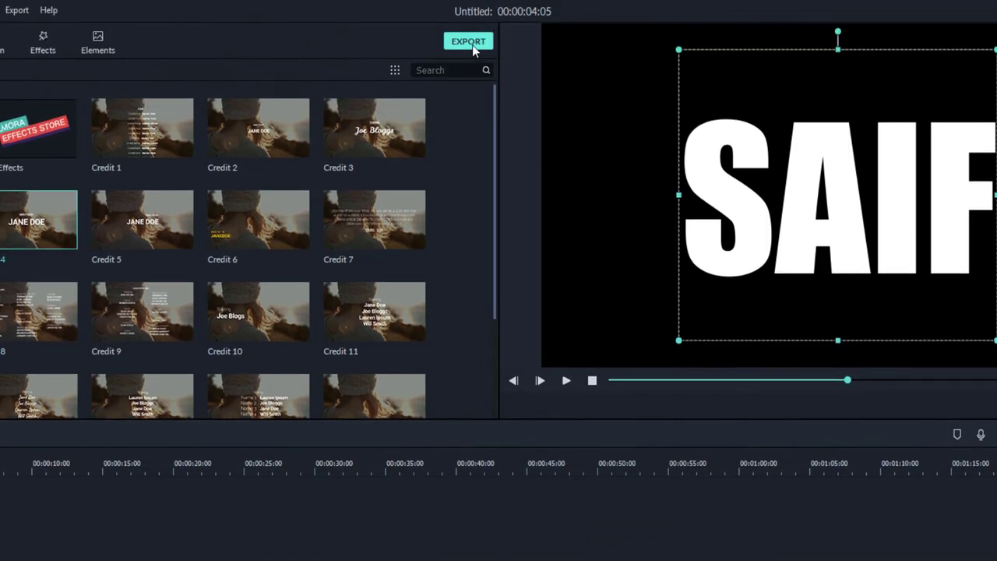
# Step: Open the export settings for a local MP4 and name the output file FILE 1
pyautogui.moveTo(258, 126)
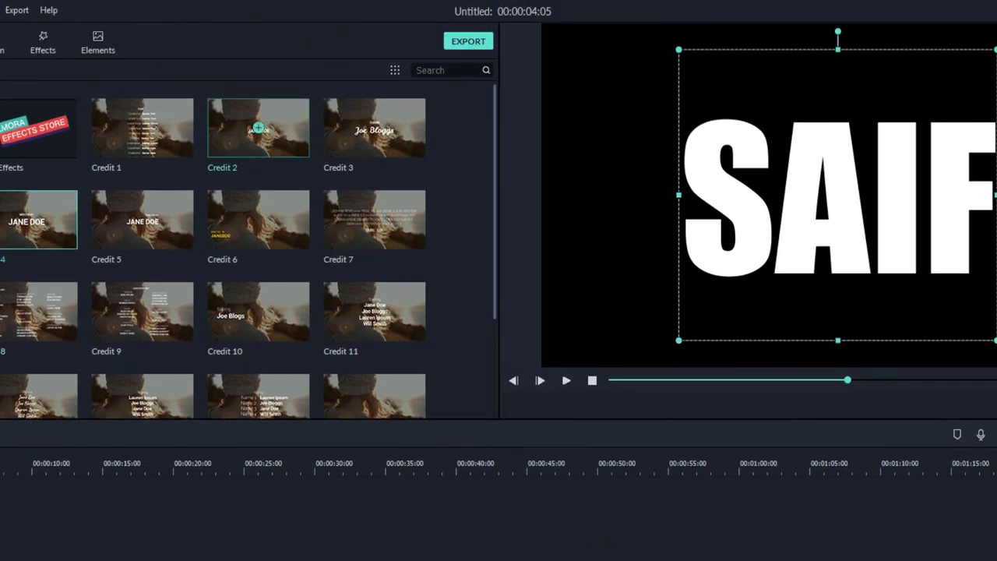
pyautogui.click(452, 45)
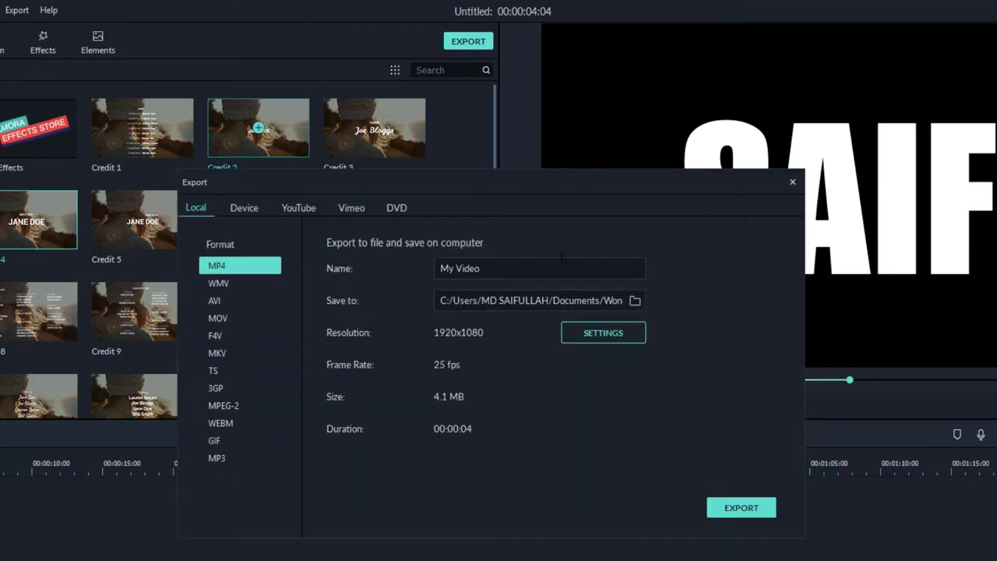
pyautogui.moveTo(484, 268); pyautogui.dragTo(430, 266)
pyautogui.write('FILE 1')
# Step: Set the export quality to Best and the video bit rate to 30000 kbps
pyautogui.click(589, 333)
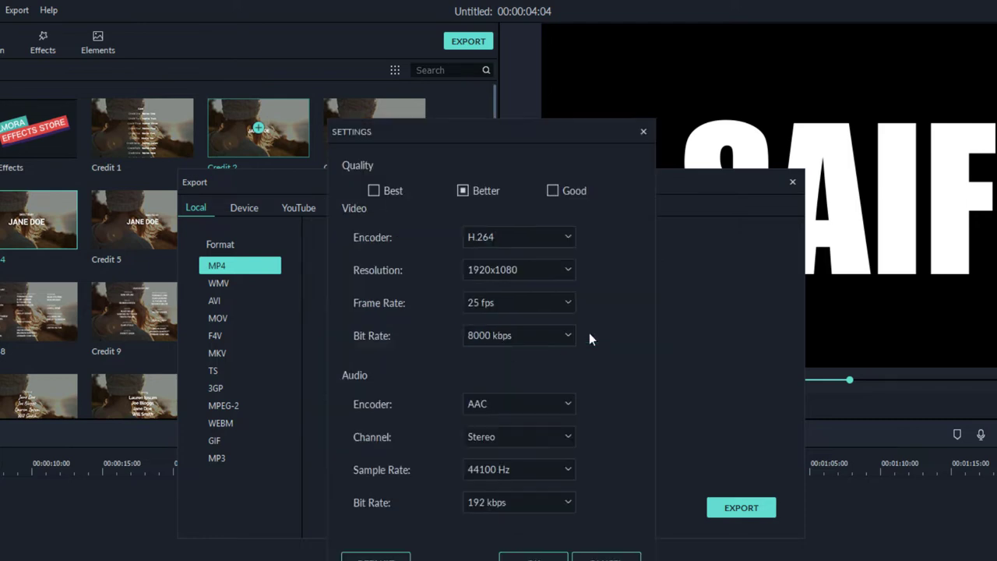
pyautogui.click(373, 190)
pyautogui.click(533, 339)
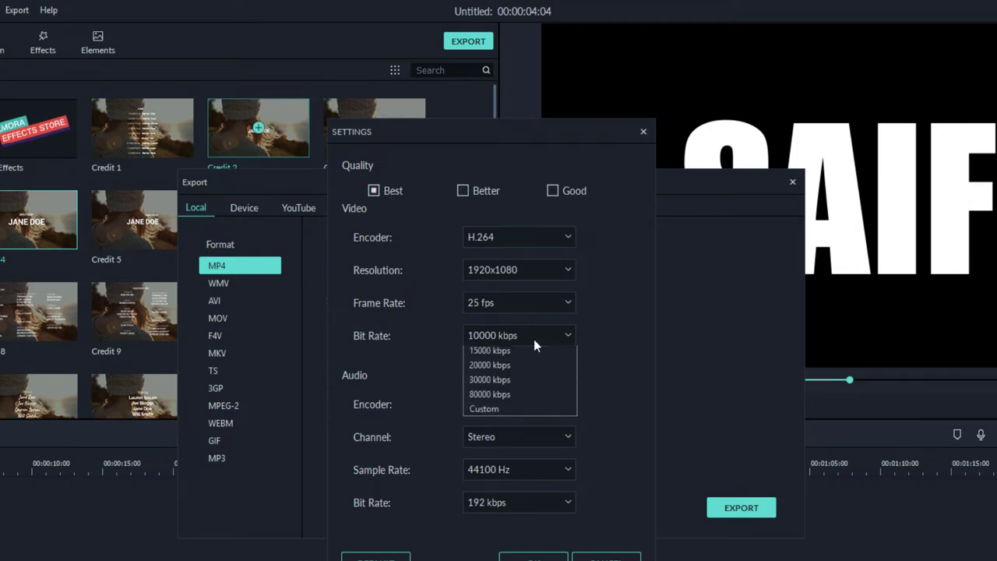
pyautogui.click(513, 456)
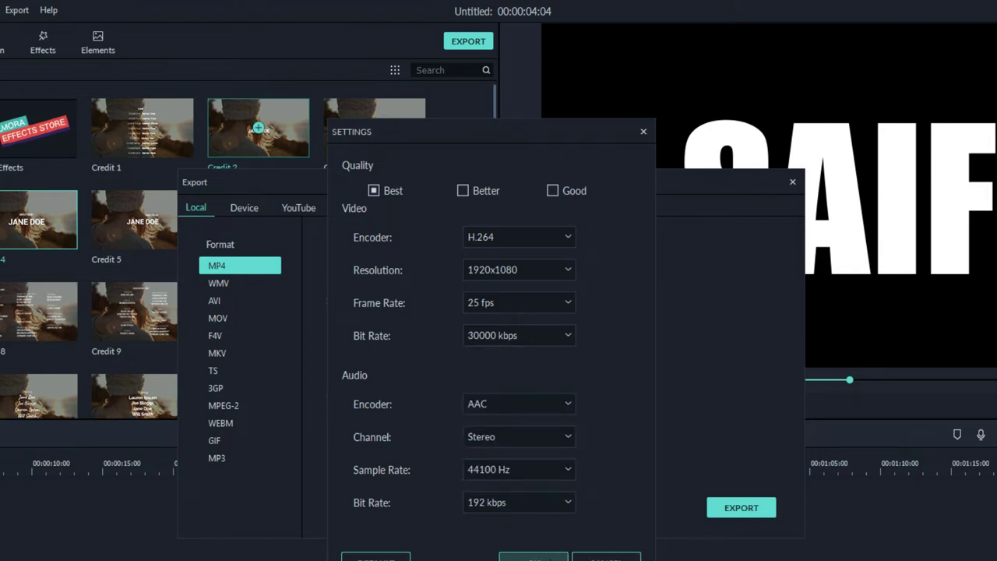
pyautogui.click(534, 556)
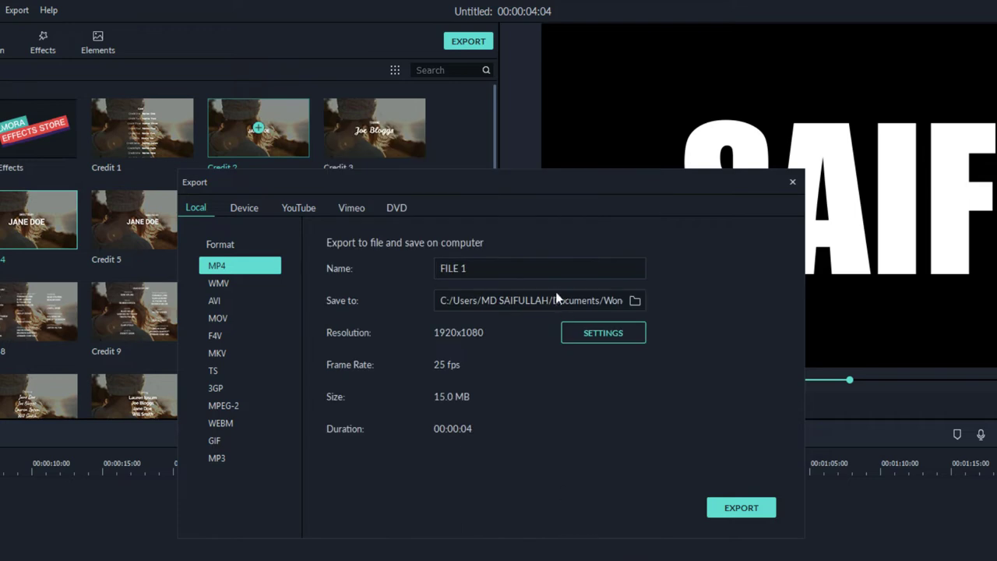
# Step: Export the title video and close the export windows once rendering is complete
pyautogui.click(740, 507)
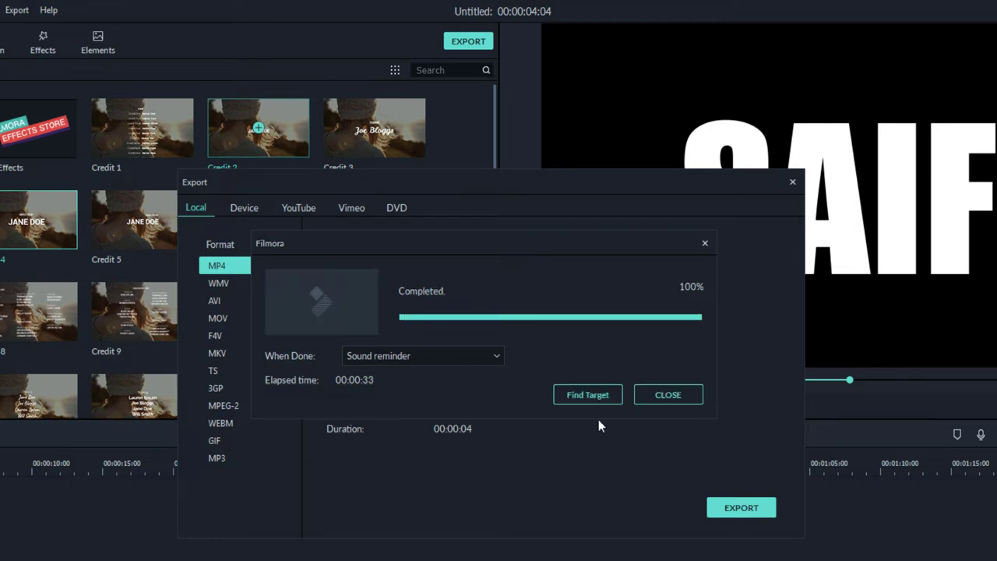
pyautogui.click(649, 398)
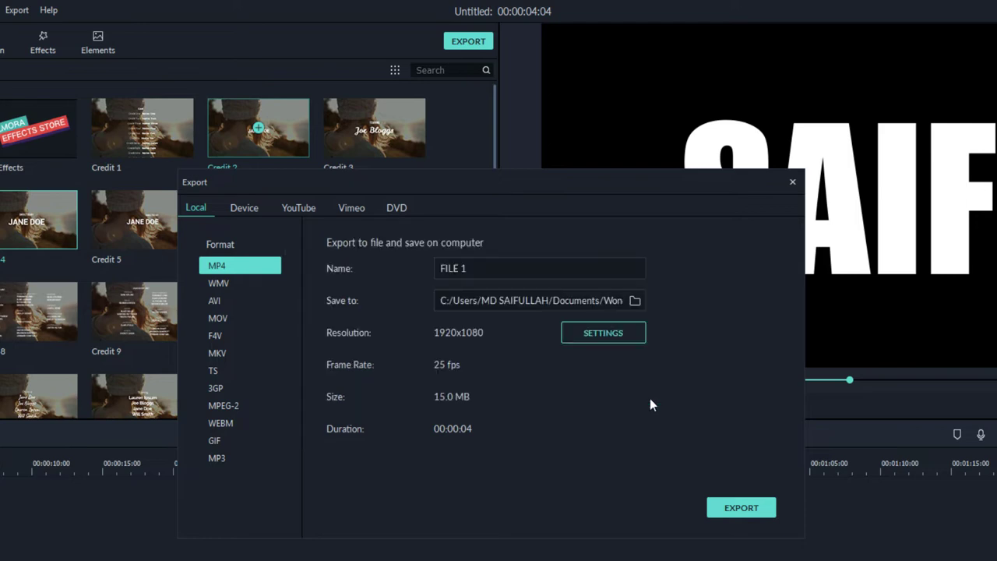
pyautogui.click(792, 184)
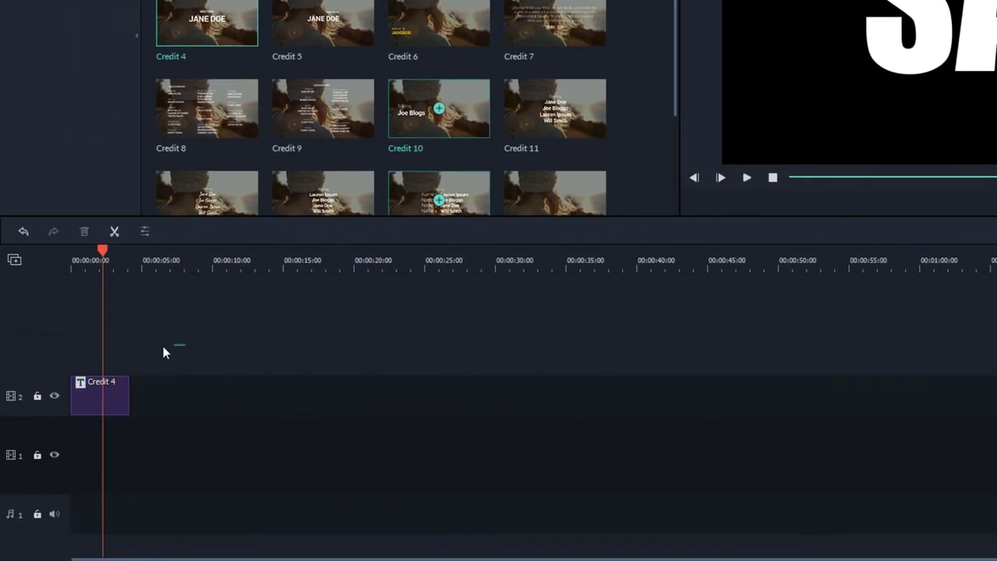
# Step: Remove the Credit 4 title from the timeline and import Autumn - 18659.mp4 from the Downloads folder into the project media
pyautogui.moveTo(111, 392); pyautogui.dragTo(79, 458)
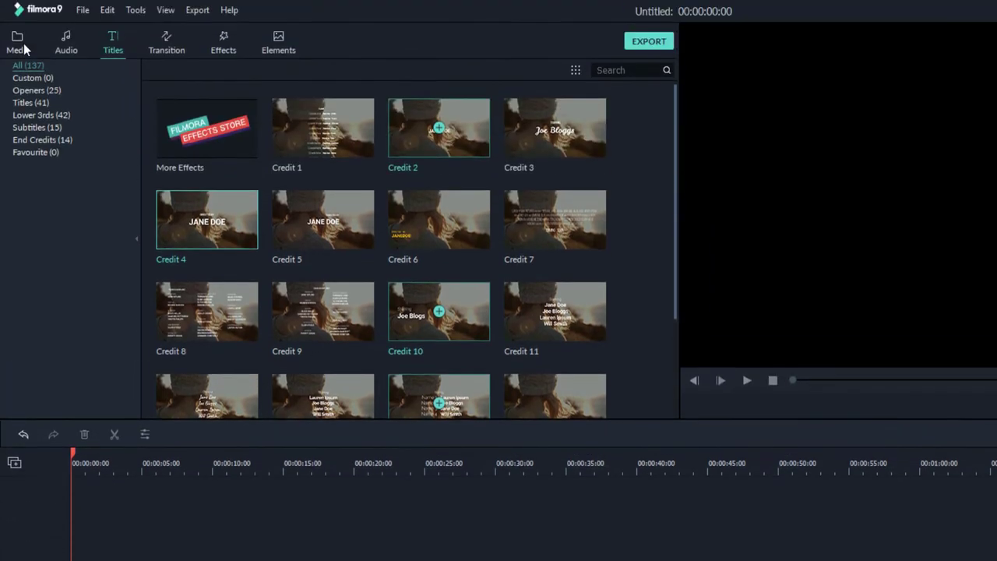
pyautogui.click(23, 45)
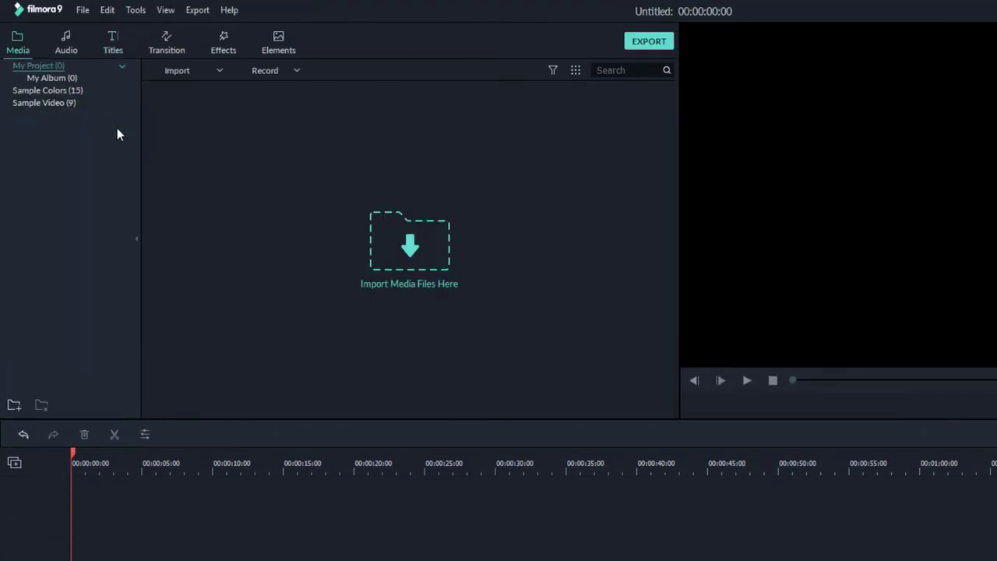
pyautogui.click(418, 249)
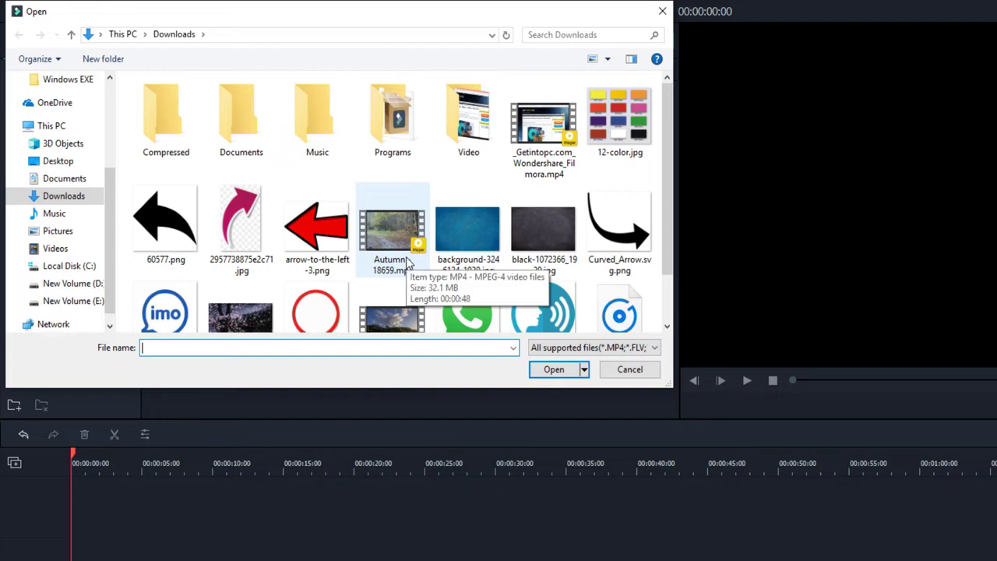
pyautogui.click(407, 263)
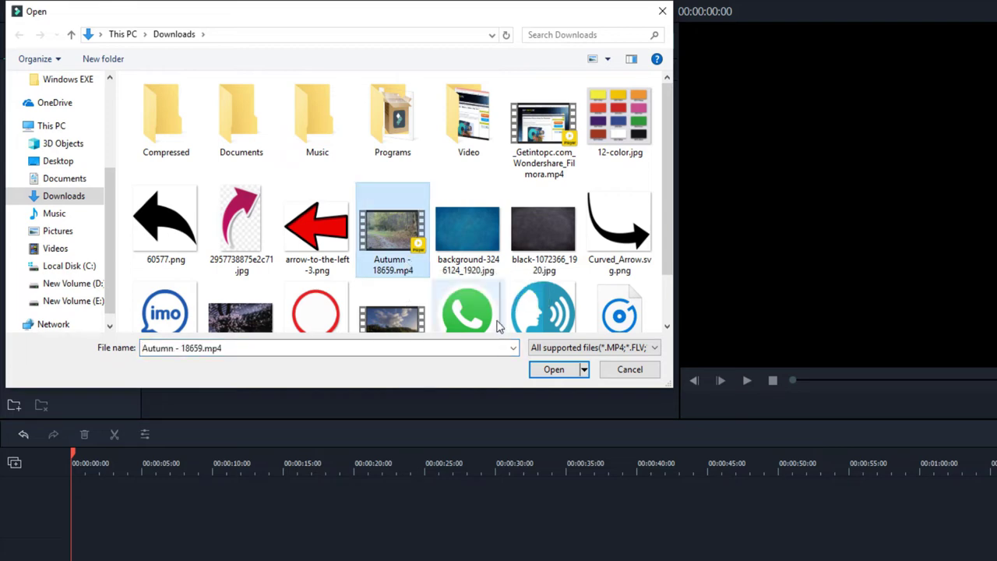
pyautogui.click(553, 370)
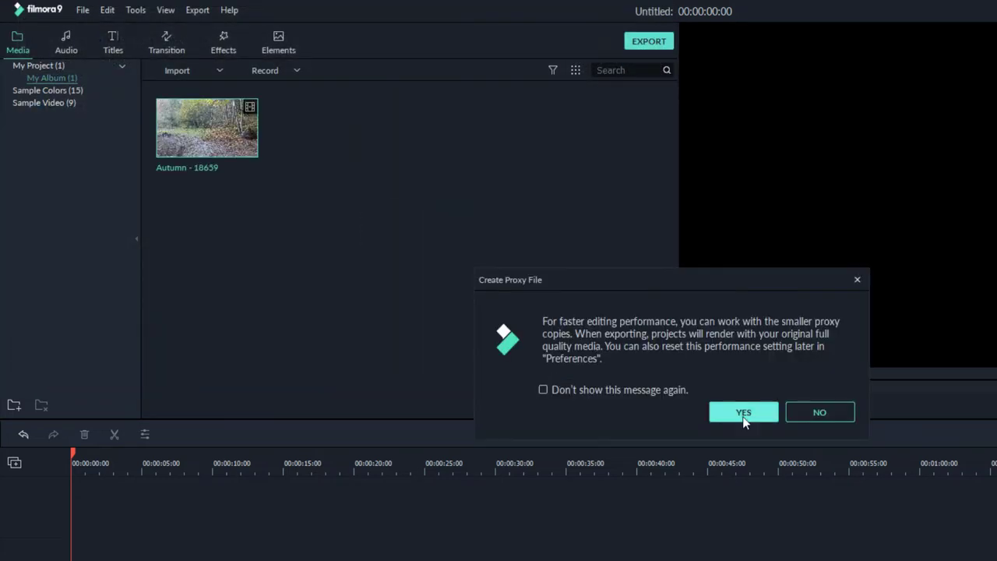
# Step: Accept proxy creation for the autumn clip and import FILE 1.mp4 from the Output folder in Documents > Wondershare Filmora 9
pyautogui.click(746, 413)
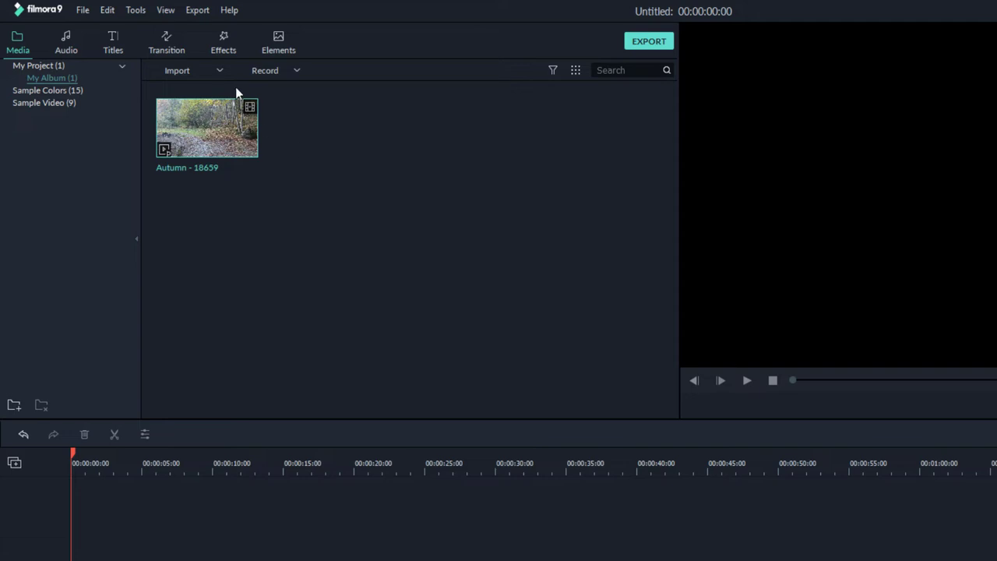
pyautogui.click(220, 71)
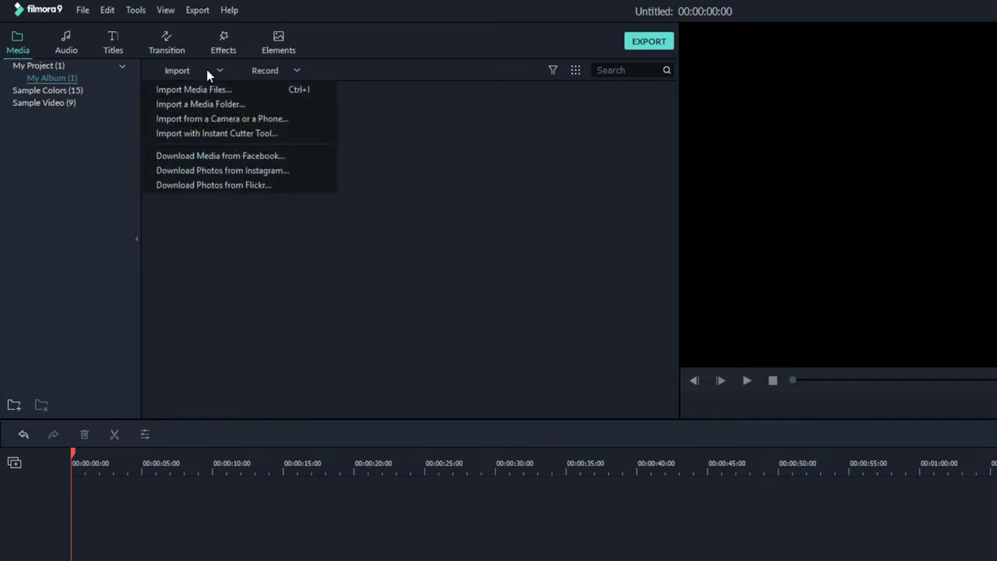
pyautogui.click(370, 185)
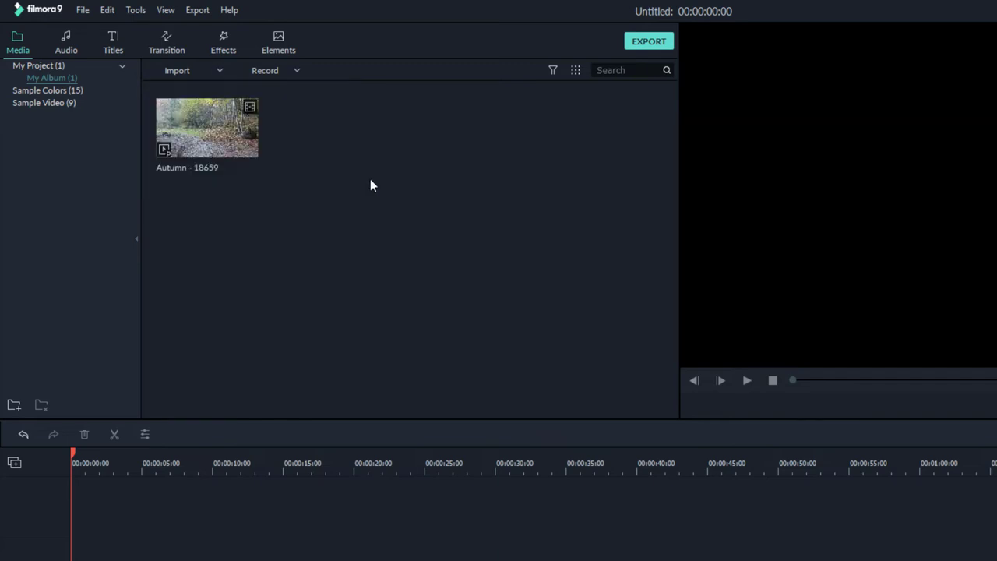
pyautogui.rightClick(302, 236)
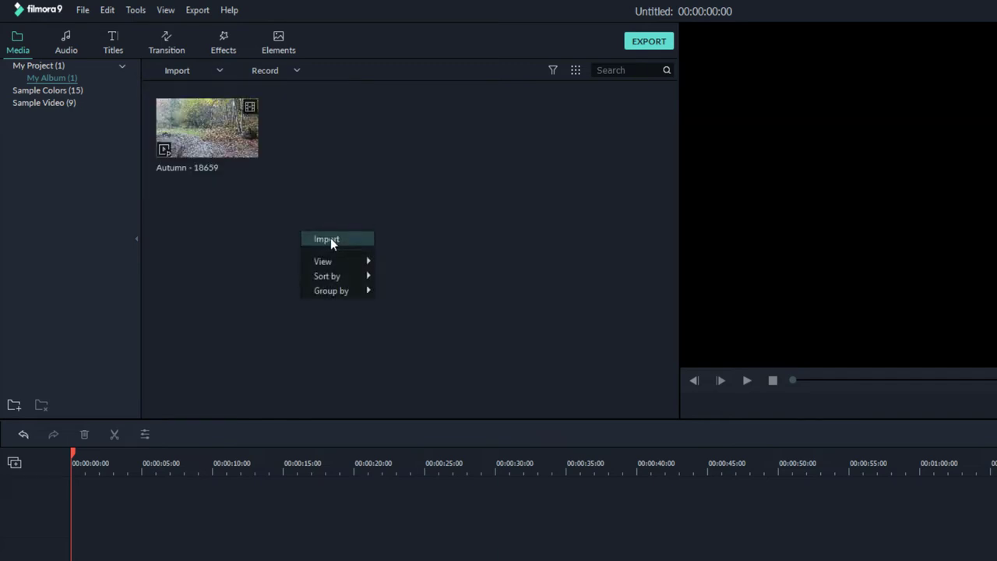
pyautogui.click(330, 240)
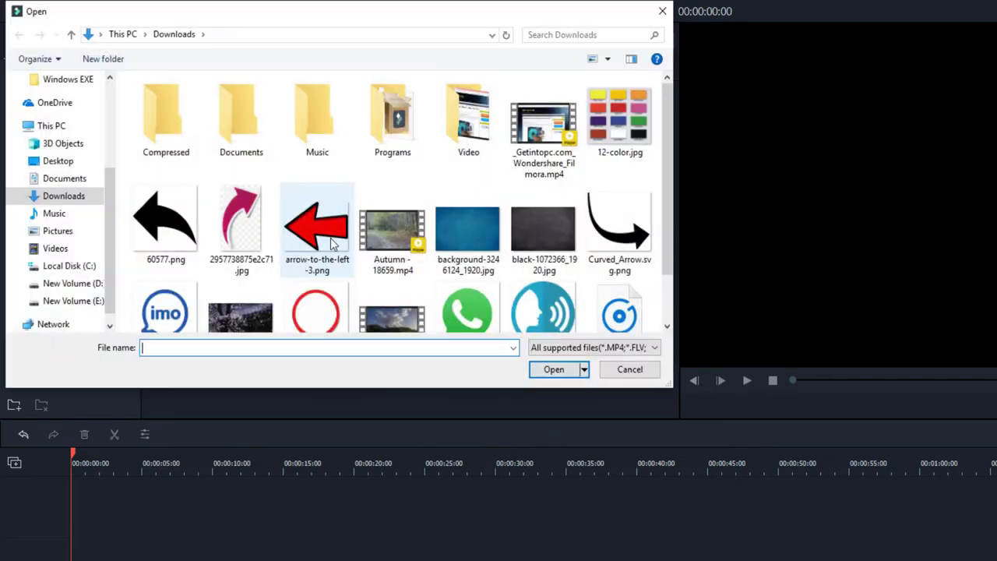
pyautogui.click(84, 181)
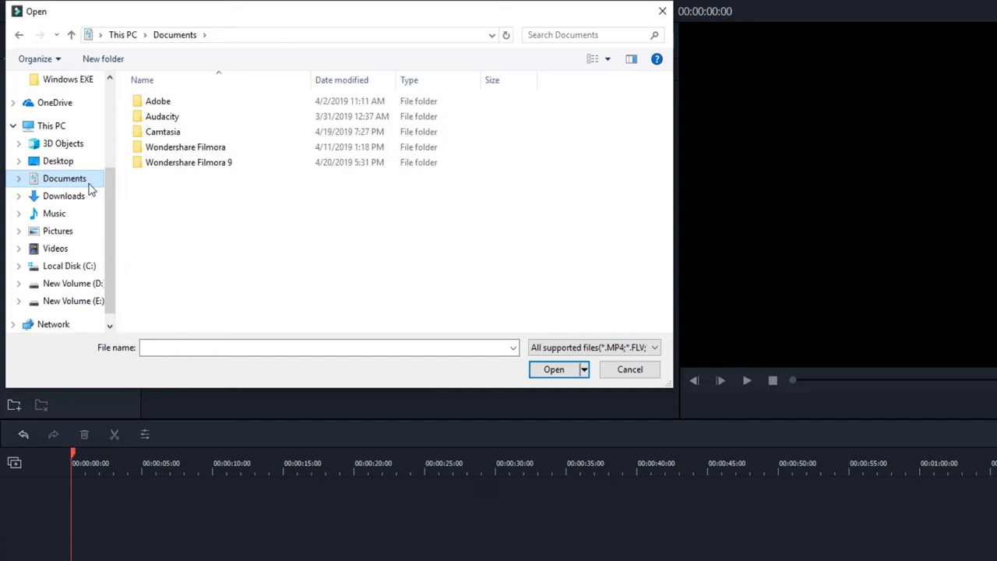
pyautogui.doubleClick(187, 165)
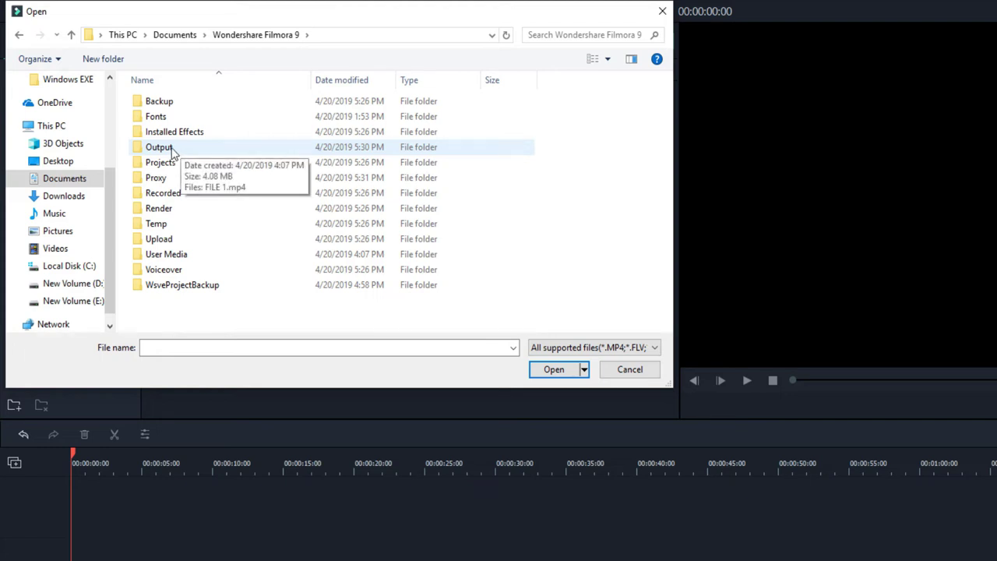
pyautogui.doubleClick(172, 150)
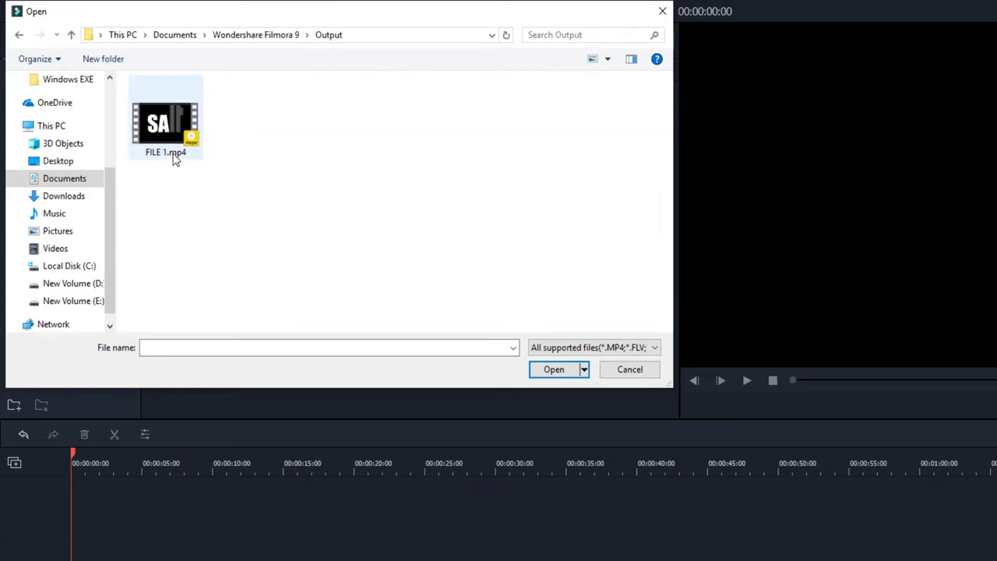
pyautogui.doubleClick(169, 152)
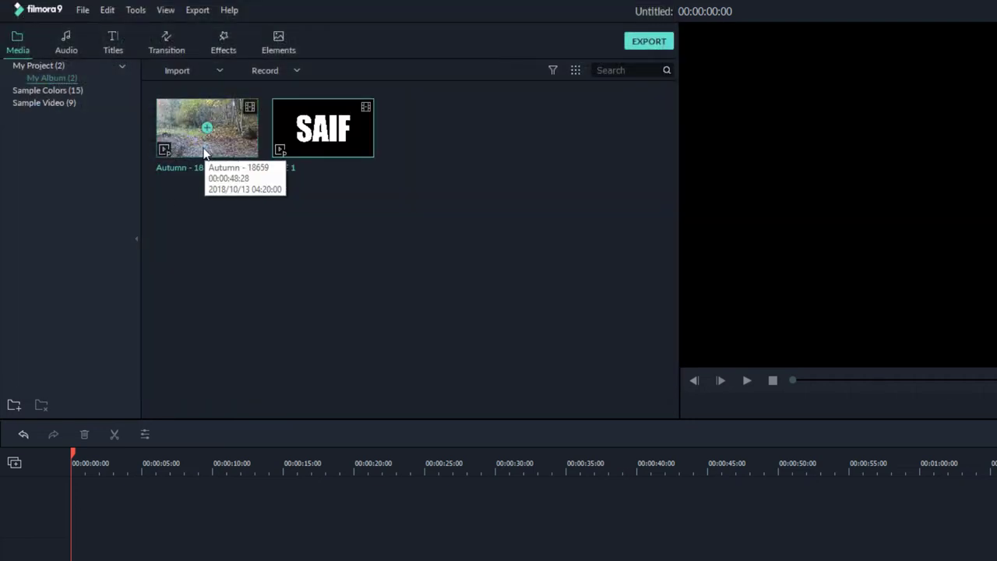
# Step: Place the Autumn clip at the start of video track 1, matching the project settings to it, and FILE 1 above it on track 2
pyautogui.moveTo(238, 134); pyautogui.dragTo(96, 560)
pyautogui.moveTo(96, 405); pyautogui.dragTo(68, 454)
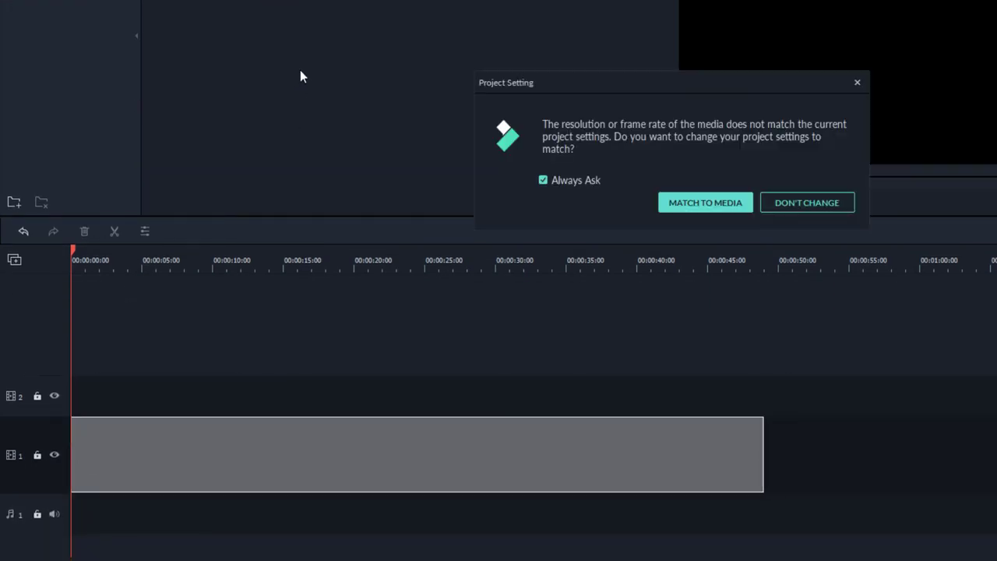
pyautogui.click(713, 205)
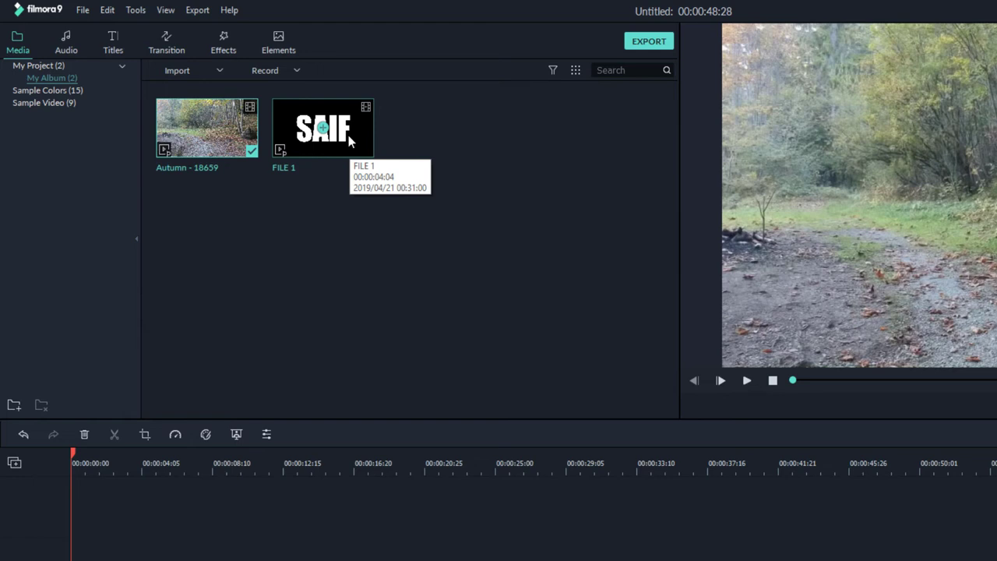
pyautogui.moveTo(348, 135); pyautogui.dragTo(66, 384)
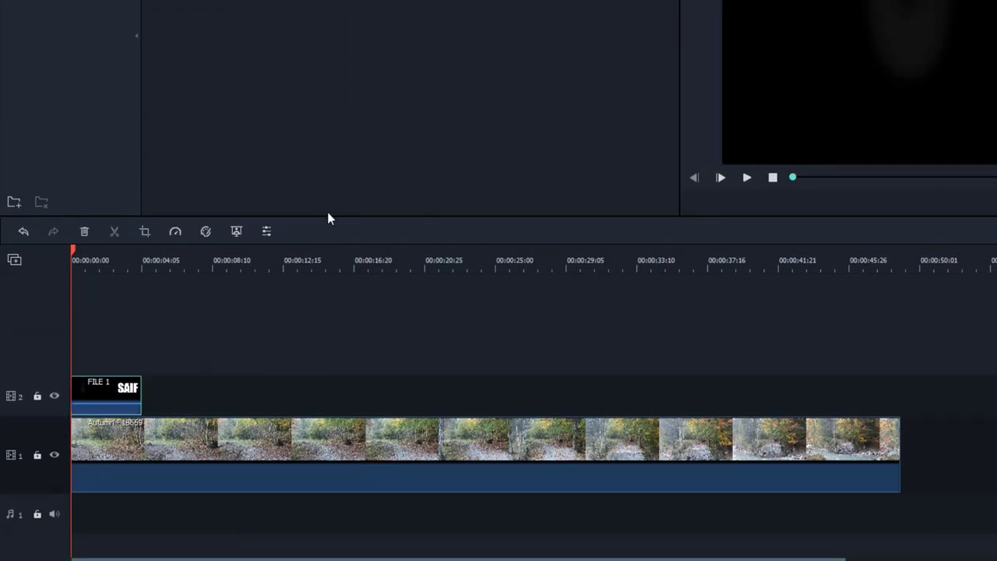
pyautogui.click(899, 456)
pyautogui.moveTo(898, 456); pyautogui.dragTo(919, 444)
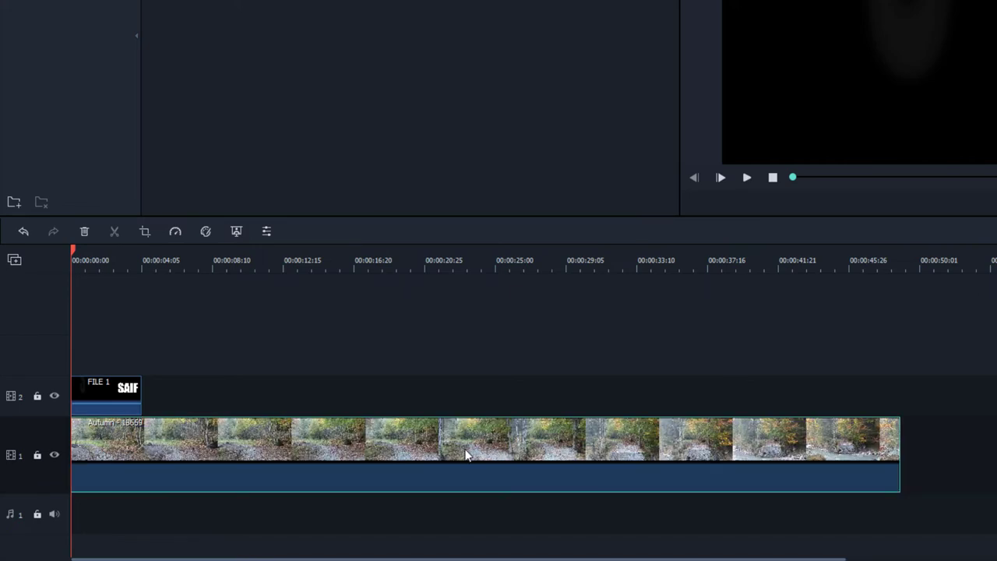
pyautogui.click(175, 232)
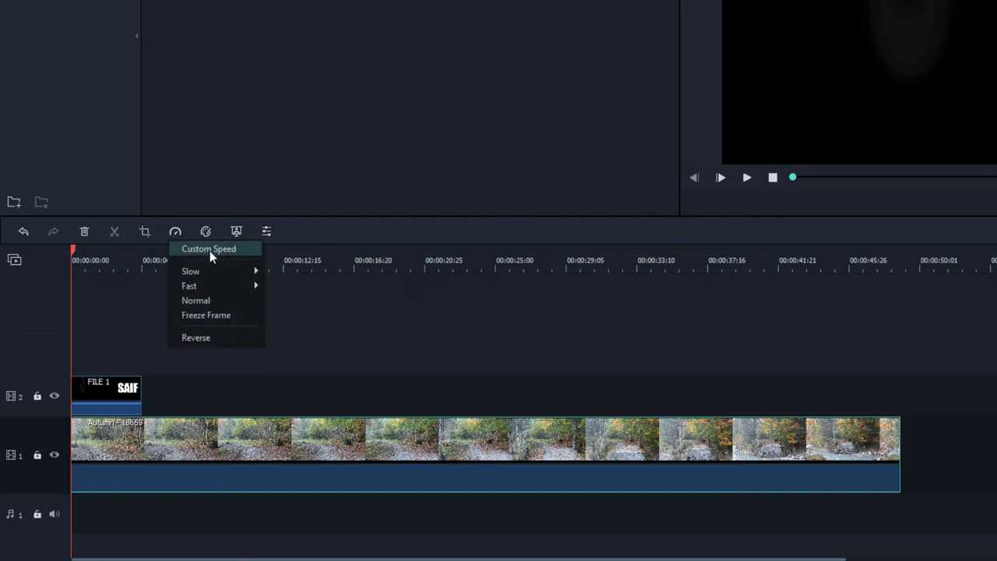
pyautogui.click(208, 249)
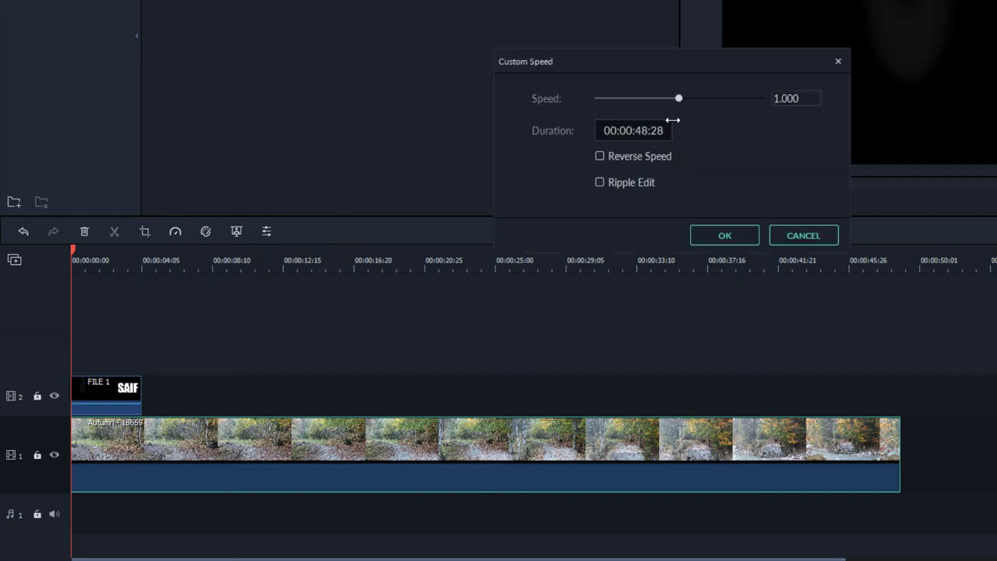
pyautogui.moveTo(680, 100)
pyautogui.mouseDown()
pyautogui.moveTo(717, 100)
pyautogui.moveTo(680, 100)
pyautogui.mouseUp()
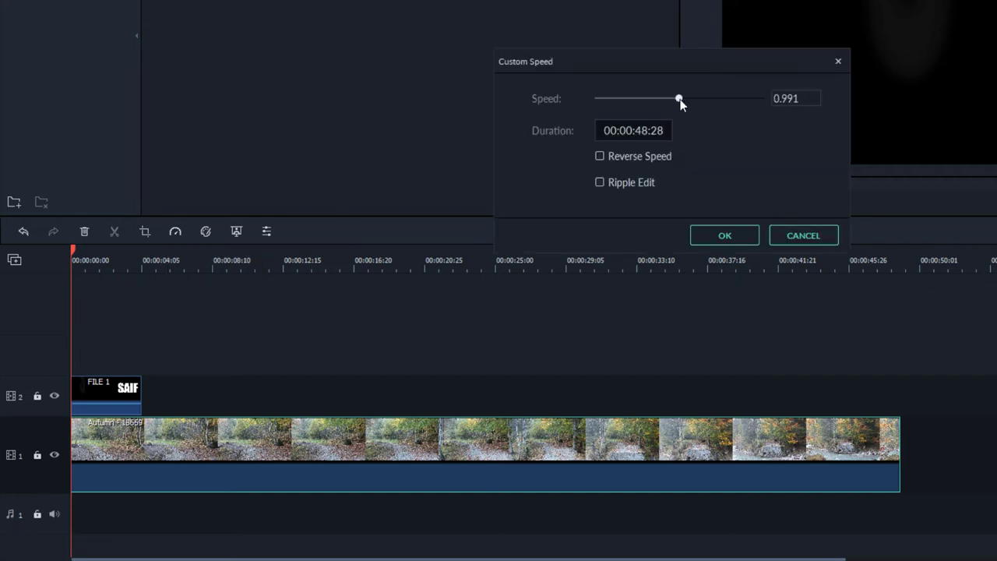
pyautogui.click(796, 238)
# Step: Speed up the Autumn clip to 8x and trim its end to match FILE 1, for a duration of 00:00:04:05
pyautogui.click(173, 232)
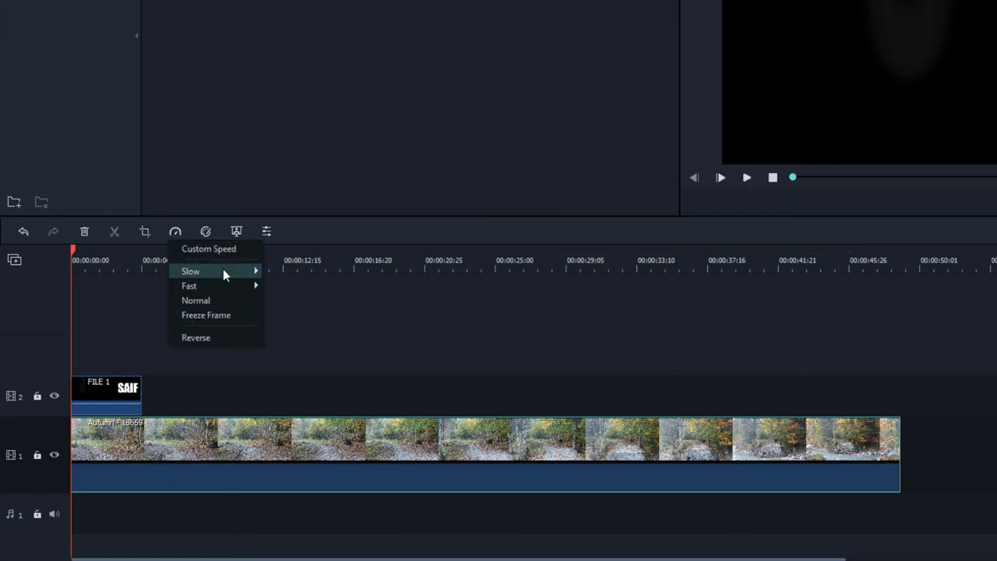
pyautogui.moveTo(224, 284)
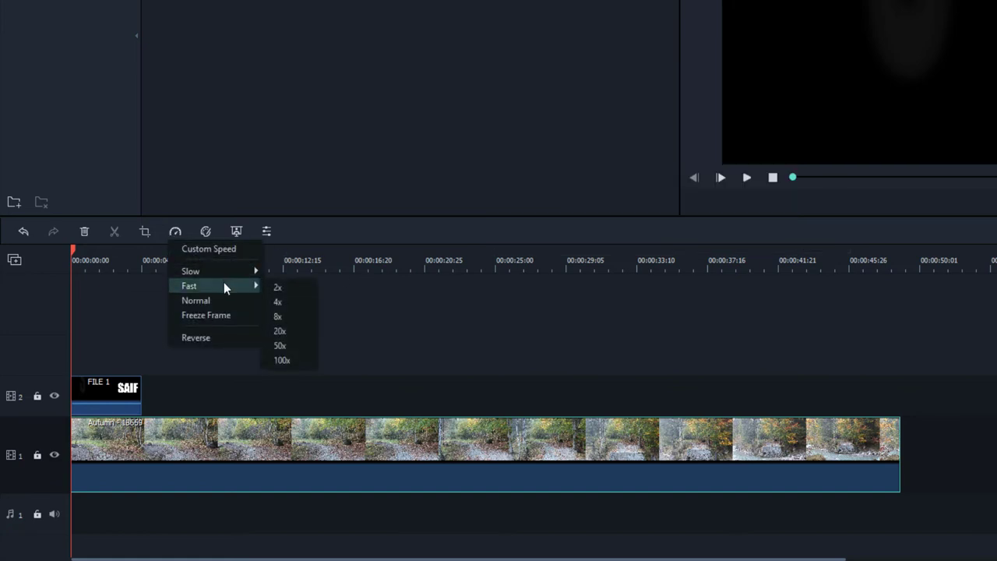
pyautogui.click(278, 316)
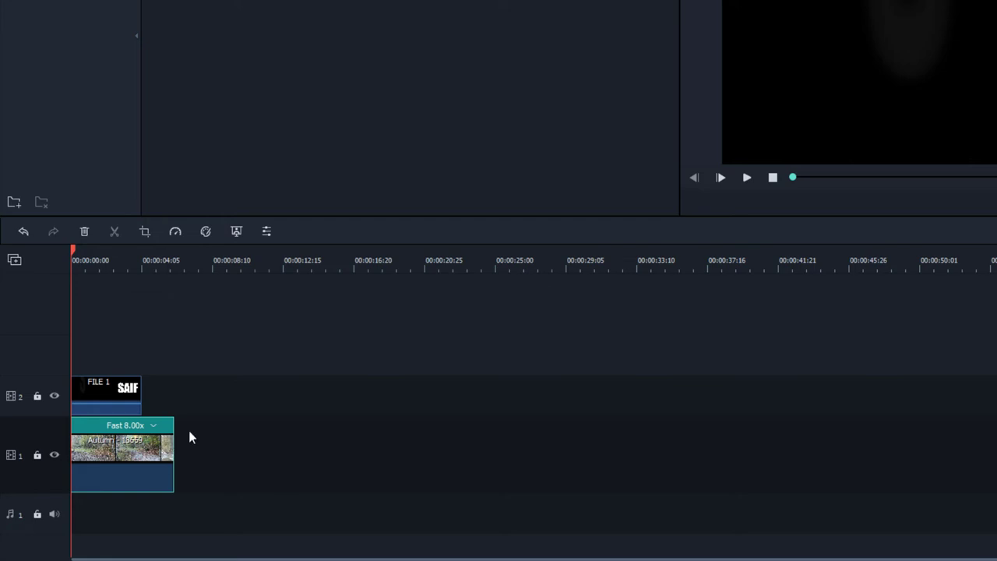
pyautogui.moveTo(174, 442); pyautogui.dragTo(142, 444)
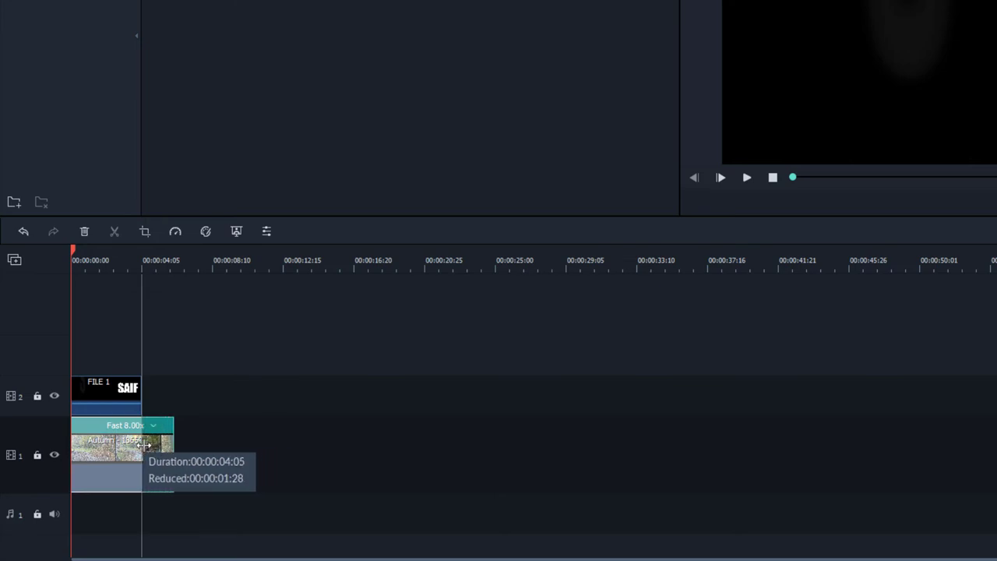
pyautogui.moveTo(143, 443); pyautogui.dragTo(143, 446)
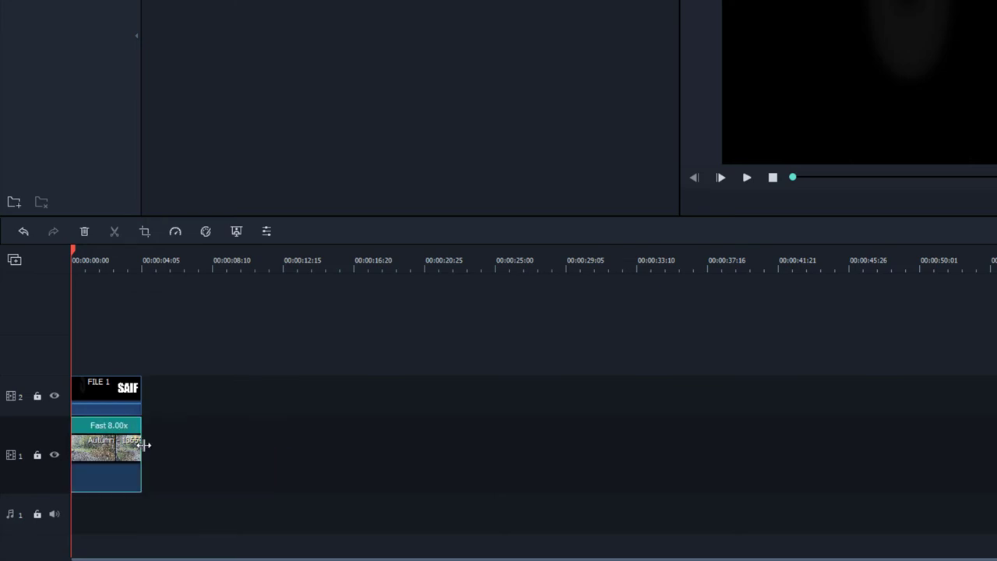
# Step: Set the FILE 1 clip's compositing blending mode to Multiply and play the result in the preview
pyautogui.click(112, 396)
pyautogui.doubleClick(112, 394)
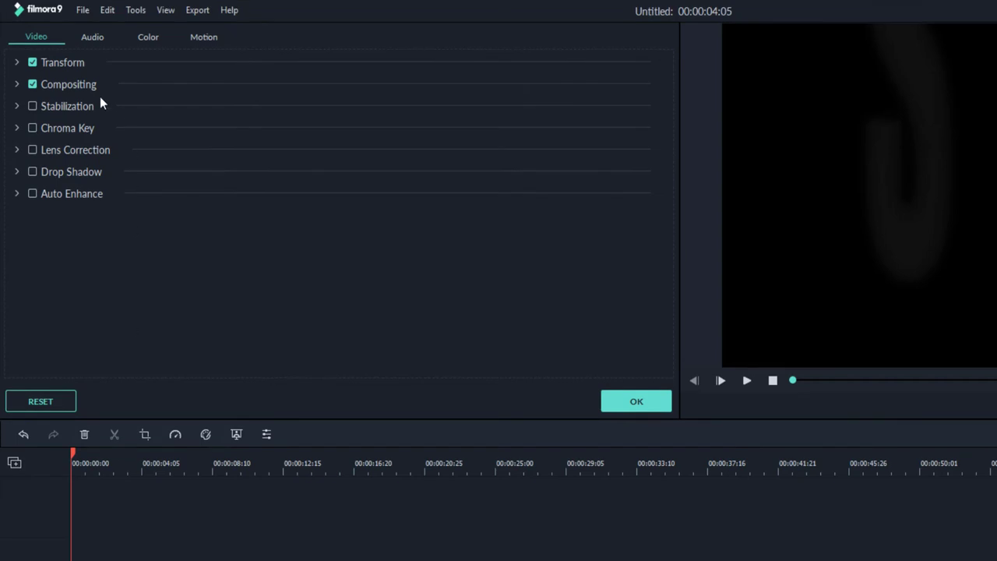
pyautogui.click(17, 84)
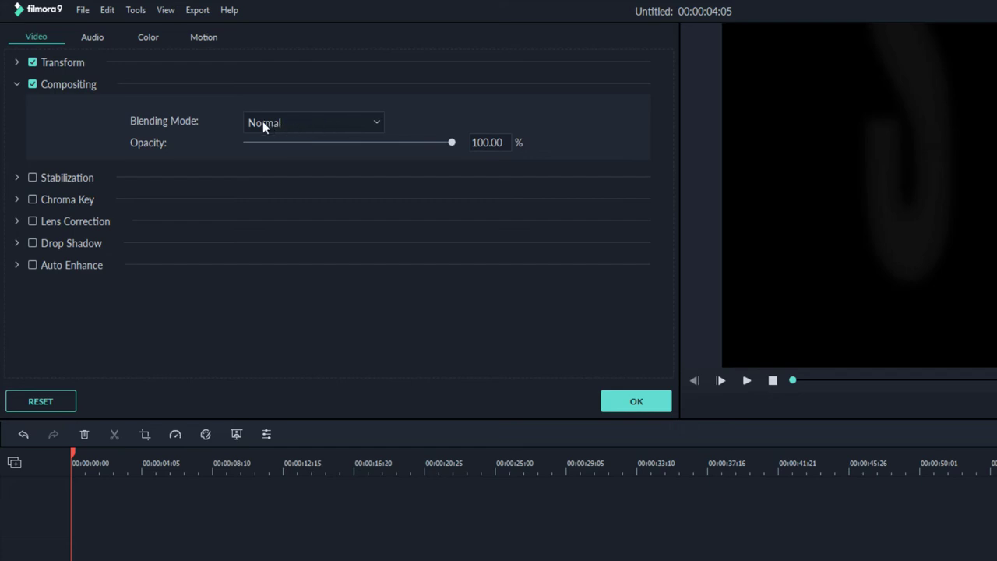
pyautogui.click(299, 123)
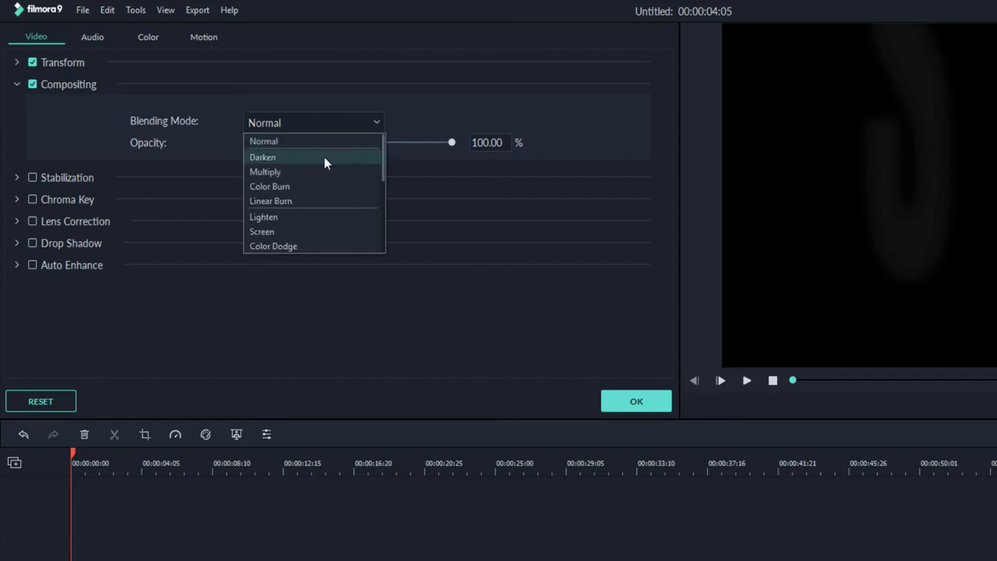
pyautogui.click(280, 174)
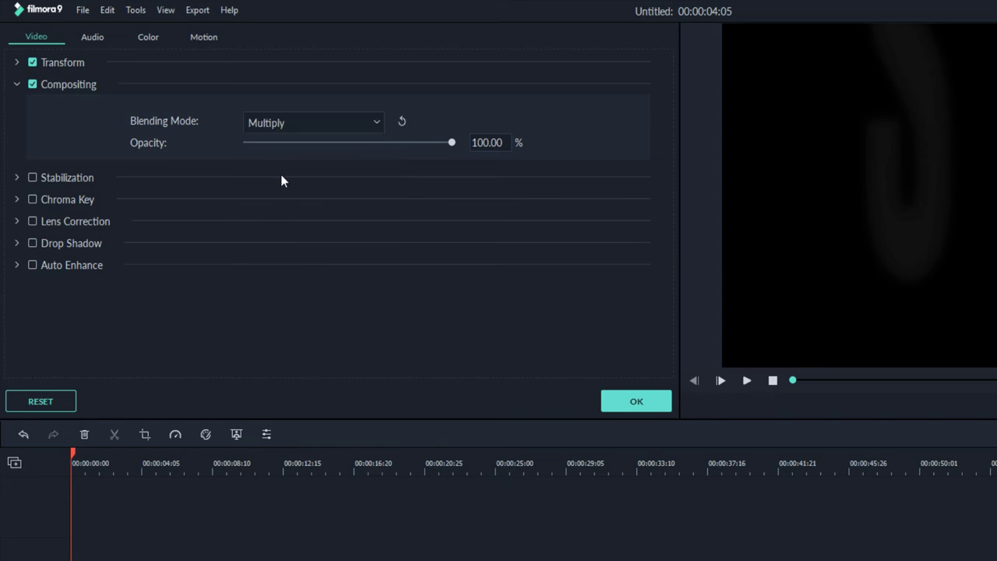
pyautogui.click(642, 401)
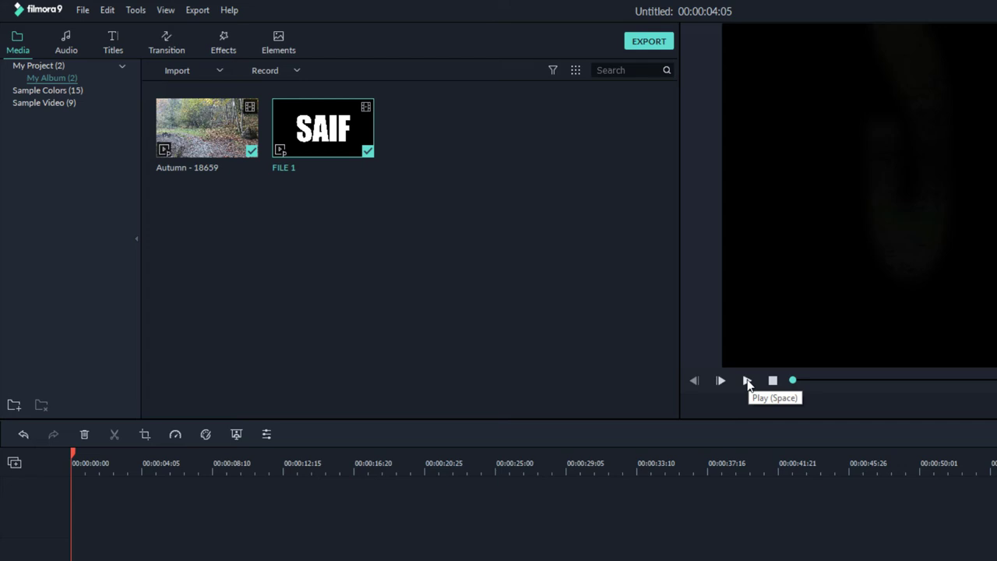
pyautogui.click(747, 381)
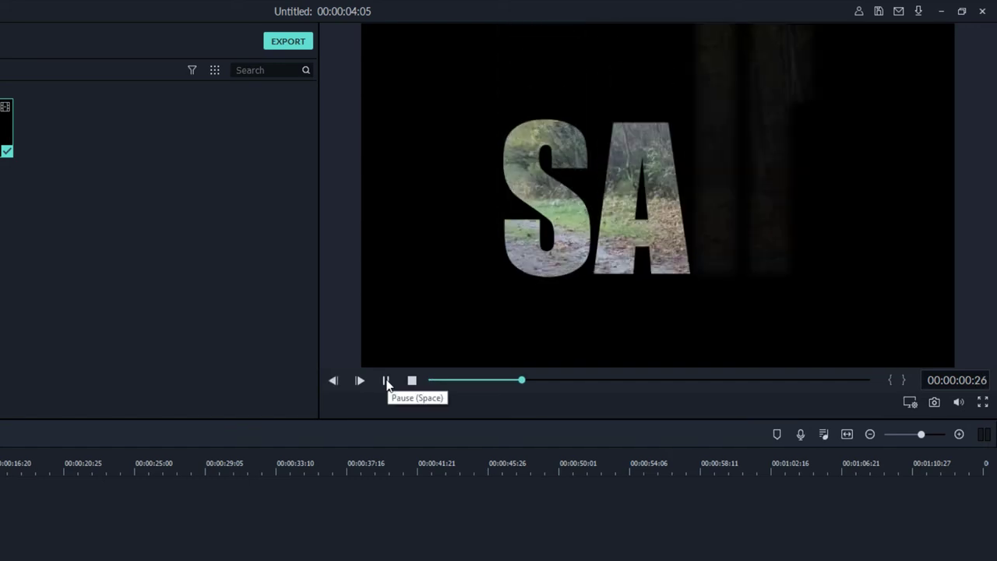
pyautogui.click(387, 381)
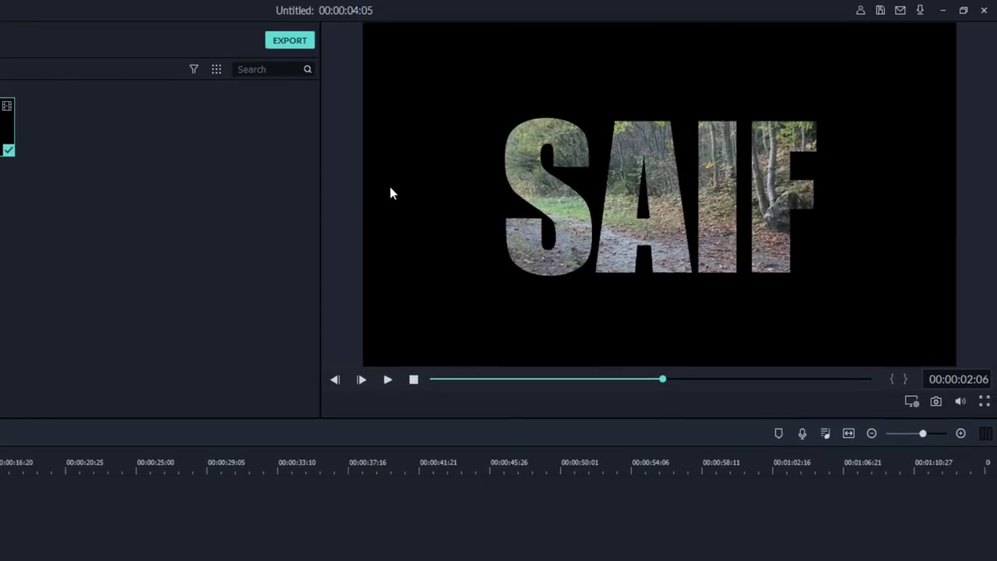
# Step: Enlarge and reposition the FILE 1 clip in the preview so the title text fills more of the frame
pyautogui.click(787, 34)
pyautogui.moveTo(787, 34); pyautogui.dragTo(735, 58)
pyautogui.moveTo(415, 239); pyautogui.dragTo(440, 198)
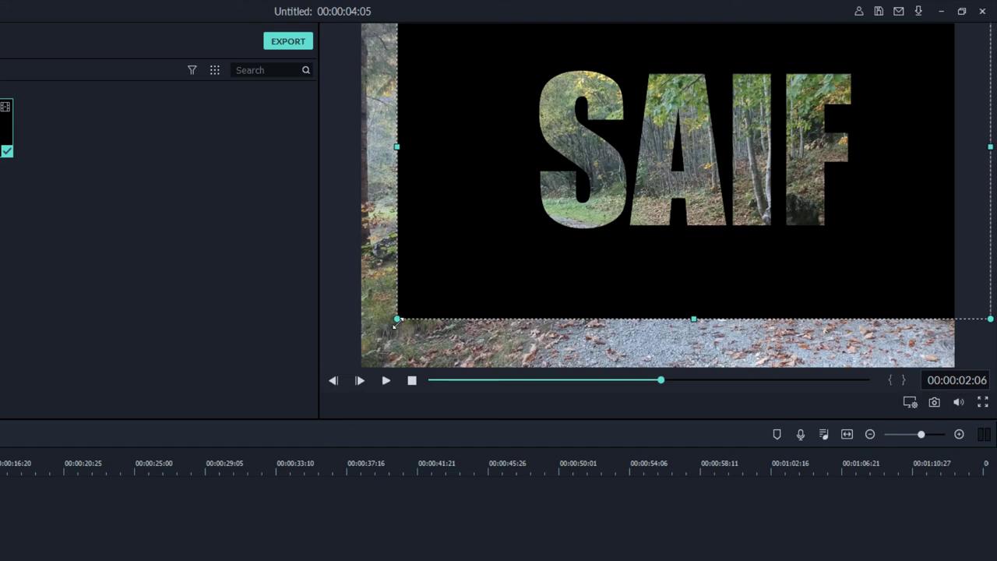
pyautogui.moveTo(396, 318); pyautogui.dragTo(329, 381)
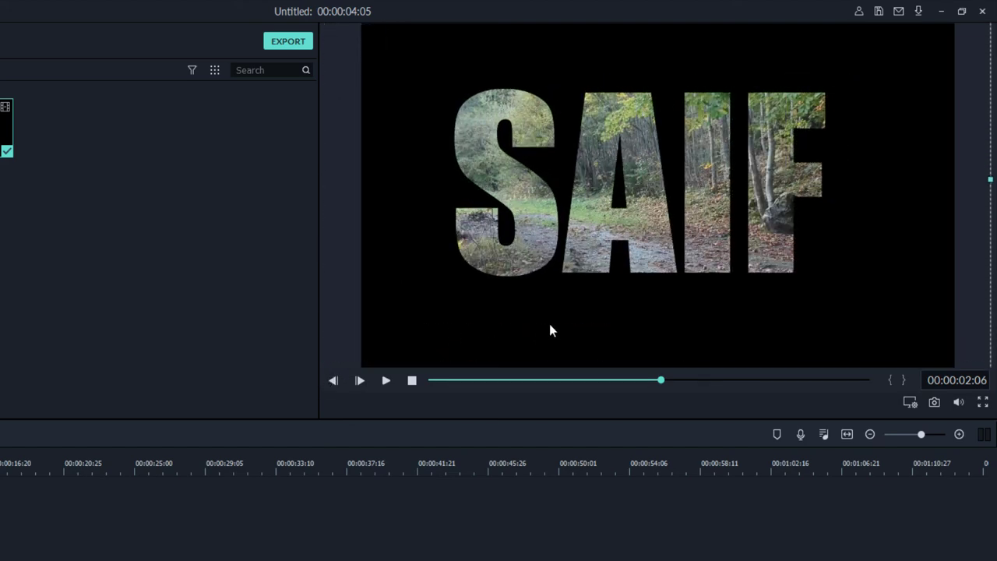
pyautogui.moveTo(550, 325); pyautogui.dragTo(568, 339)
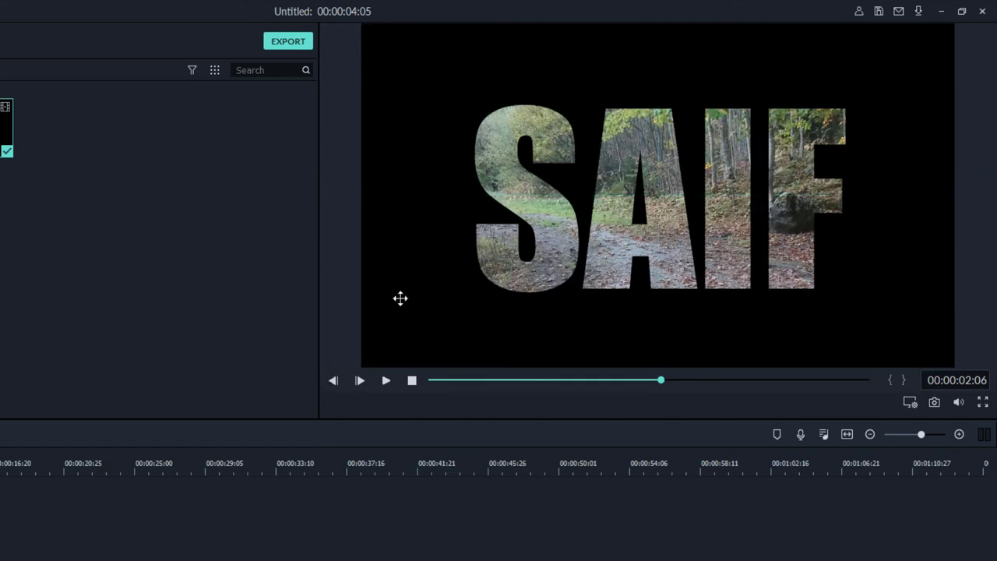
pyautogui.moveTo(401, 298); pyautogui.dragTo(527, 200)
pyautogui.moveTo(457, 280); pyautogui.dragTo(363, 365)
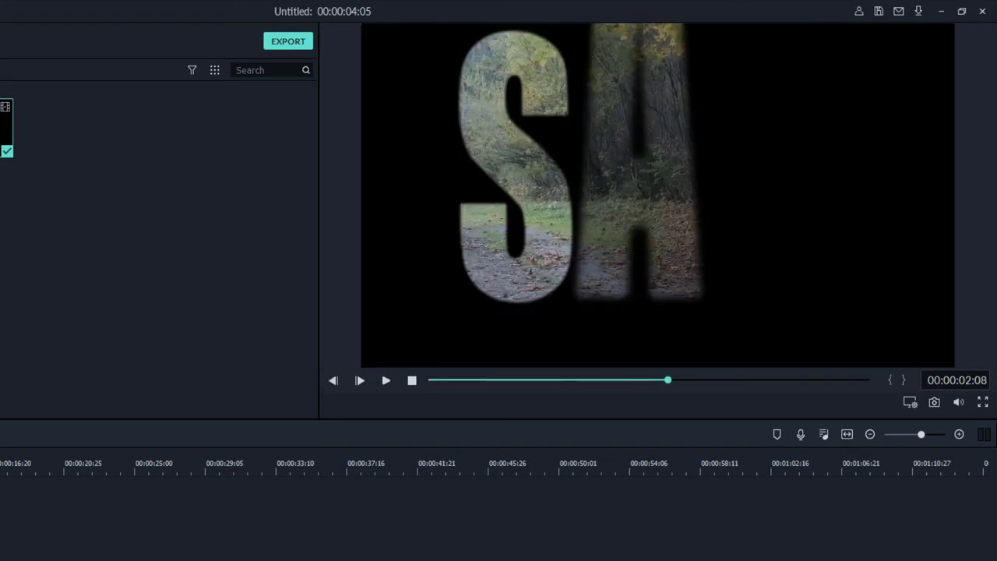
# Step: Add the music track The Mind Sweepers - Rancid Life - Laid Back to audio track 2 at the start of the timeline
pyautogui.click(70, 47)
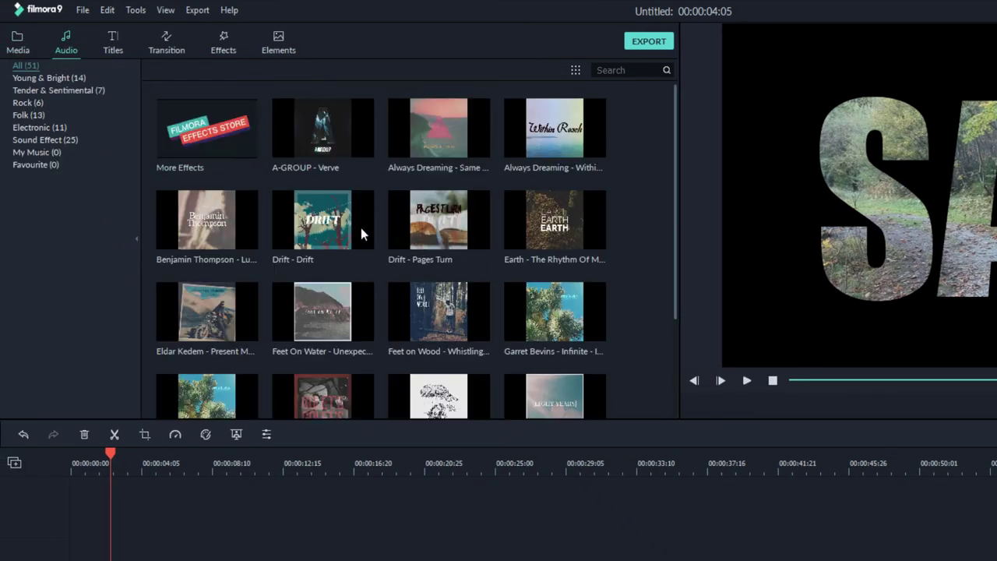
pyautogui.scroll(-10, 361, 234)
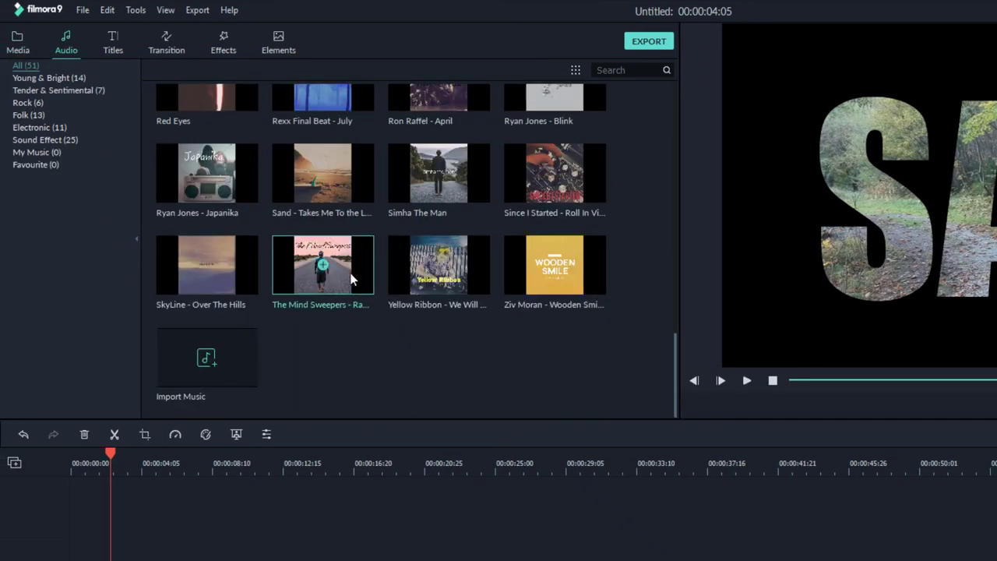
pyautogui.moveTo(351, 280); pyautogui.dragTo(69, 542)
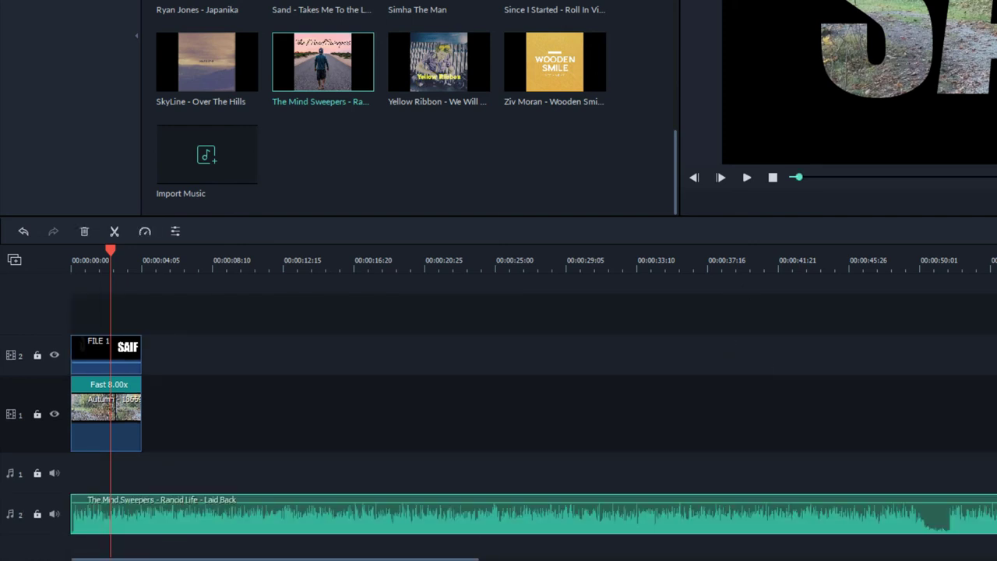
# Step: Trim the music track's end to match the video clips and set its fade-out to 0.83 s
pyautogui.hotkey('ctrl', '-')
pyautogui.moveTo(412, 514); pyautogui.dragTo(84, 516)
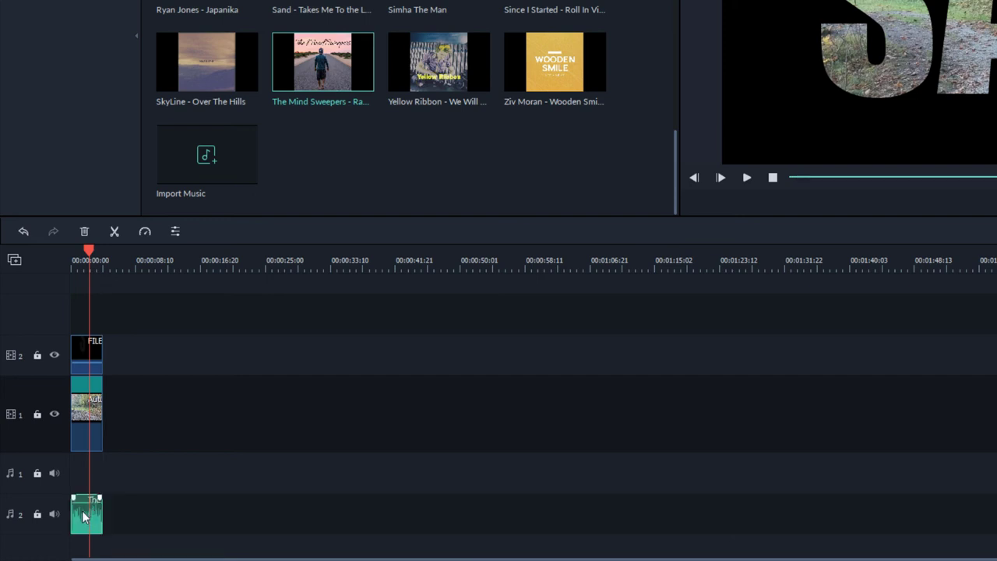
pyautogui.doubleClick(85, 515)
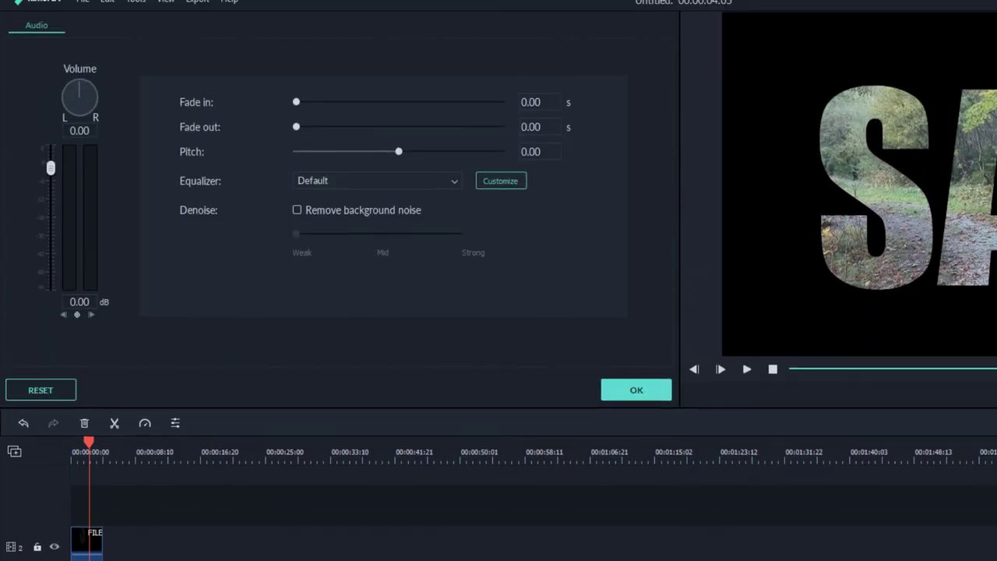
pyautogui.moveTo(294, 139); pyautogui.dragTo(335, 142)
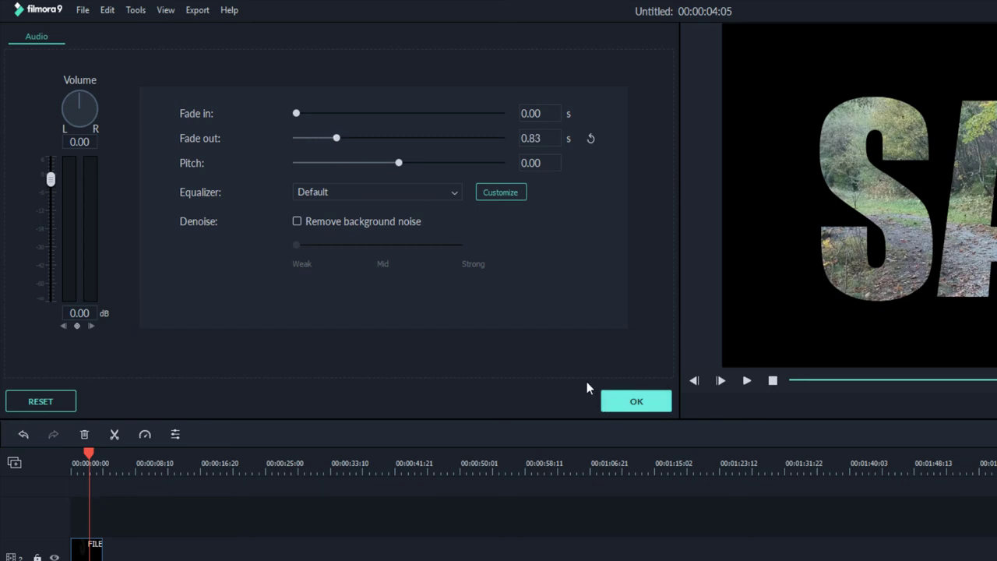
pyautogui.click(628, 395)
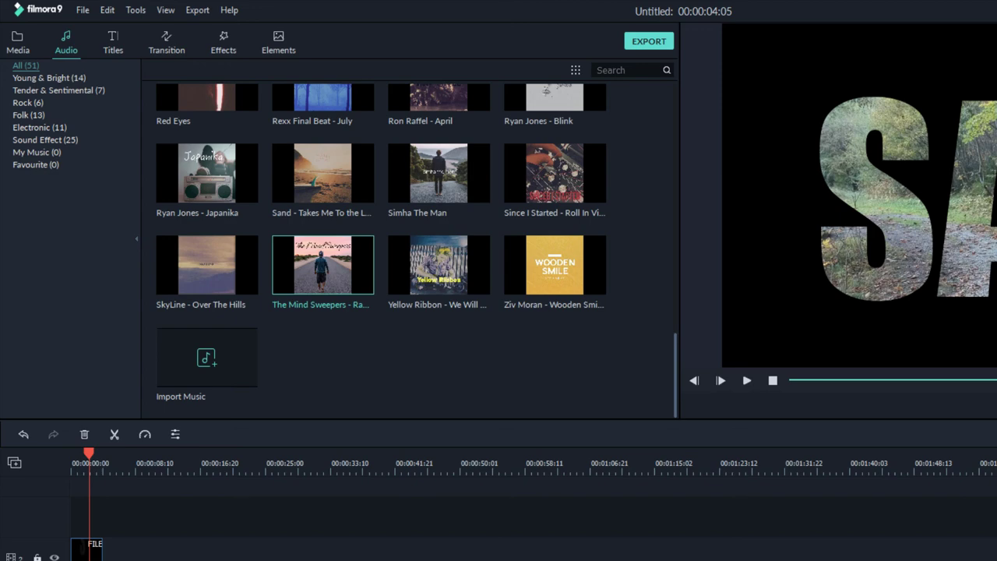
# Step: Play the composition from the start to review the title effect together with the music
pyautogui.click(773, 380)
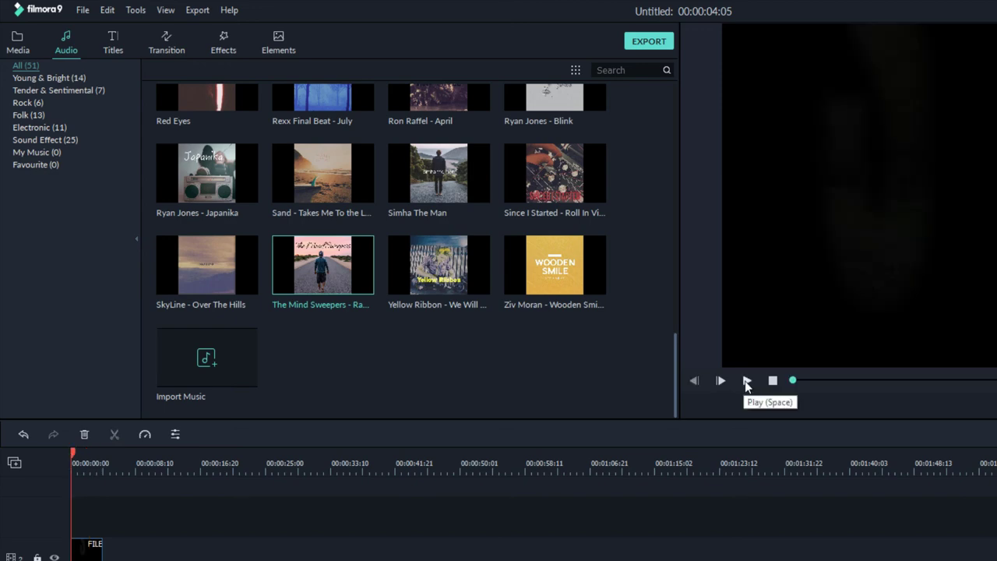
pyautogui.click(746, 380)
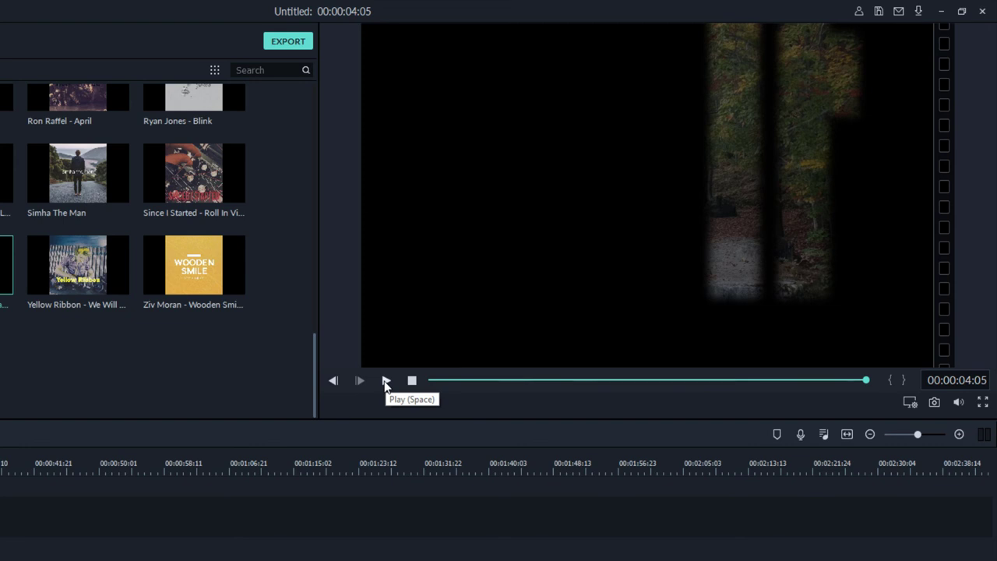
# Step: Warm the Autumn clip's white balance to a temperature of 43.66 and increase its tint
pyautogui.moveTo(866, 380); pyautogui.dragTo(647, 380)
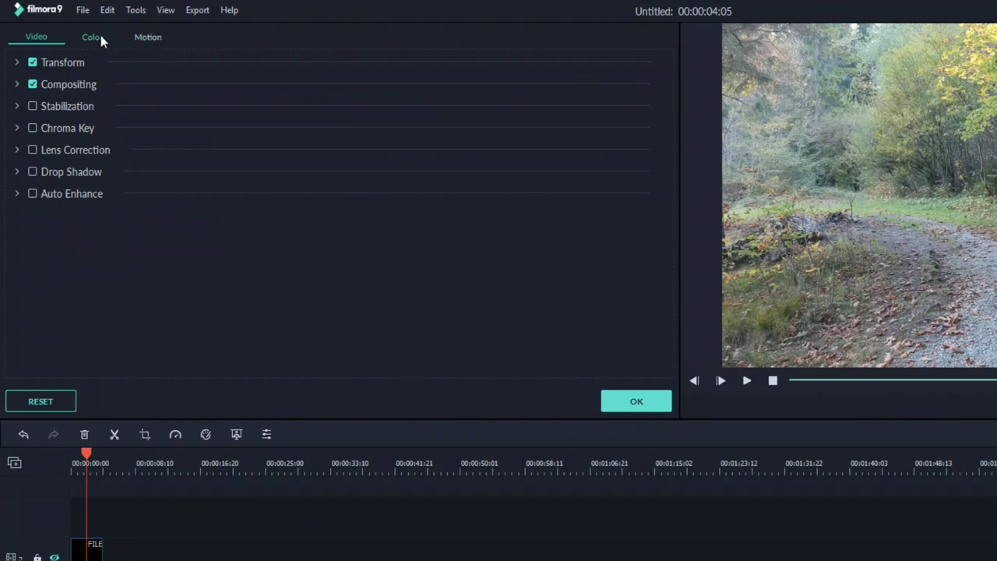
pyautogui.click(94, 37)
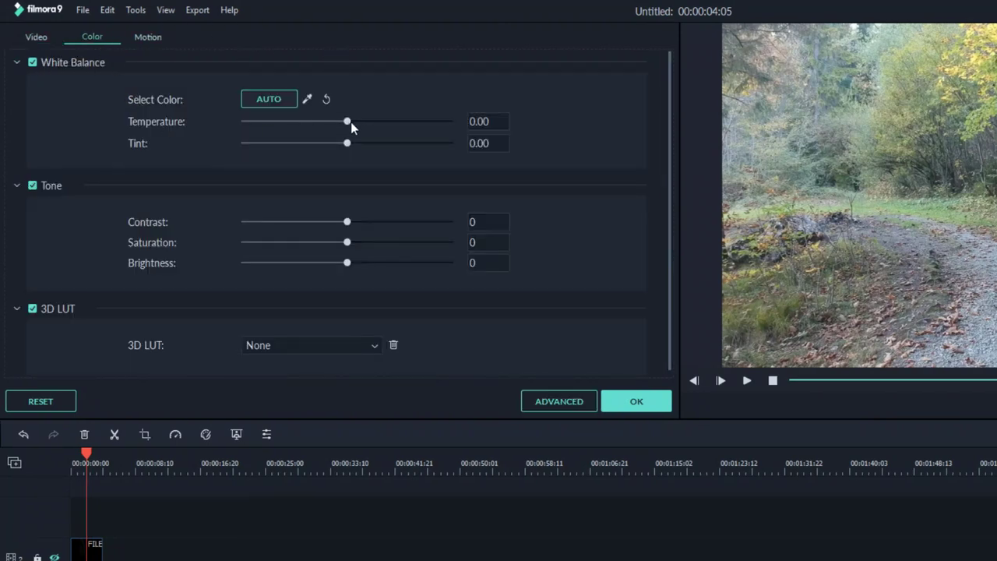
pyautogui.moveTo(350, 122); pyautogui.dragTo(366, 123)
pyautogui.moveTo(346, 142); pyautogui.dragTo(425, 122)
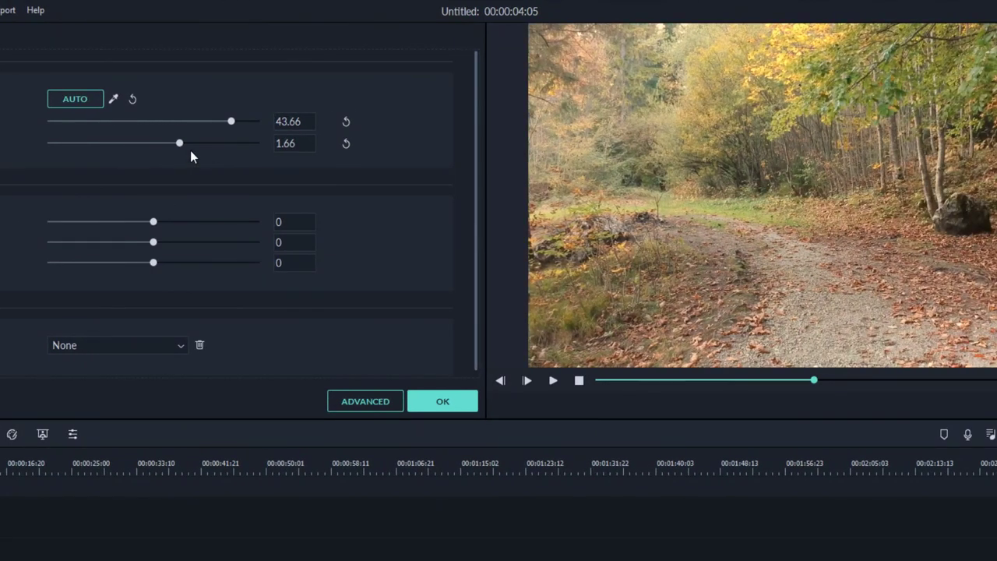
pyautogui.moveTo(183, 145); pyautogui.dragTo(194, 143)
# Step: Raise the Autumn clip's contrast and saturation, brighten it slightly, and apply the color correction
pyautogui.moveTo(153, 221); pyautogui.dragTo(173, 242)
pyautogui.moveTo(152, 263); pyautogui.dragTo(156, 262)
pyautogui.click(441, 405)
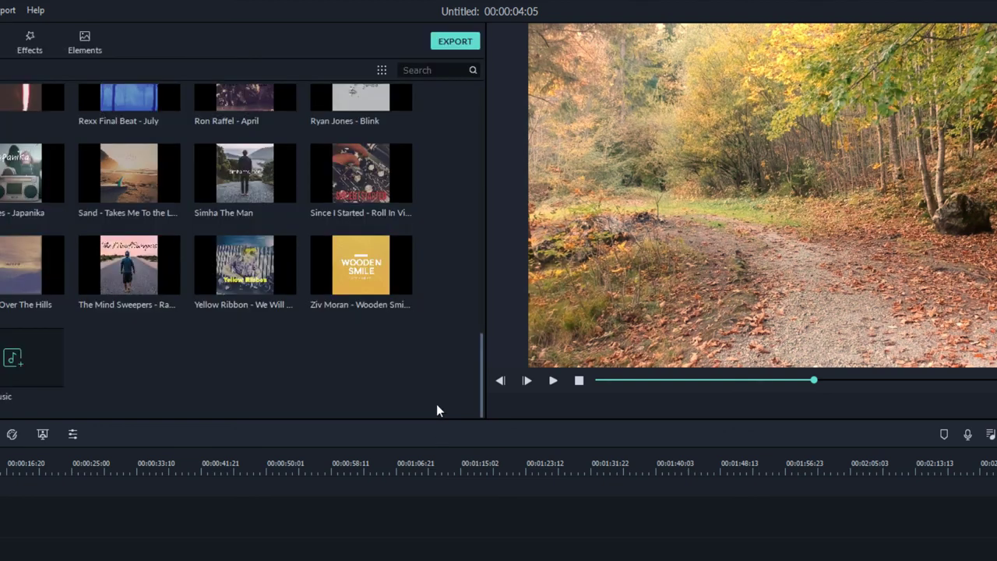
# Step: Open the export settings for saving the finished video as a local MP4 file
pyautogui.click(465, 44)
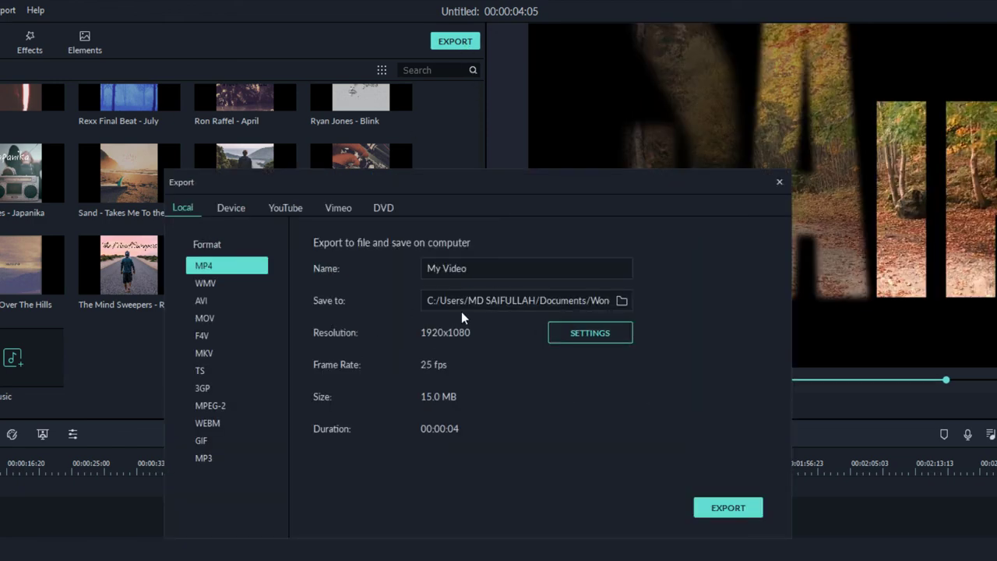